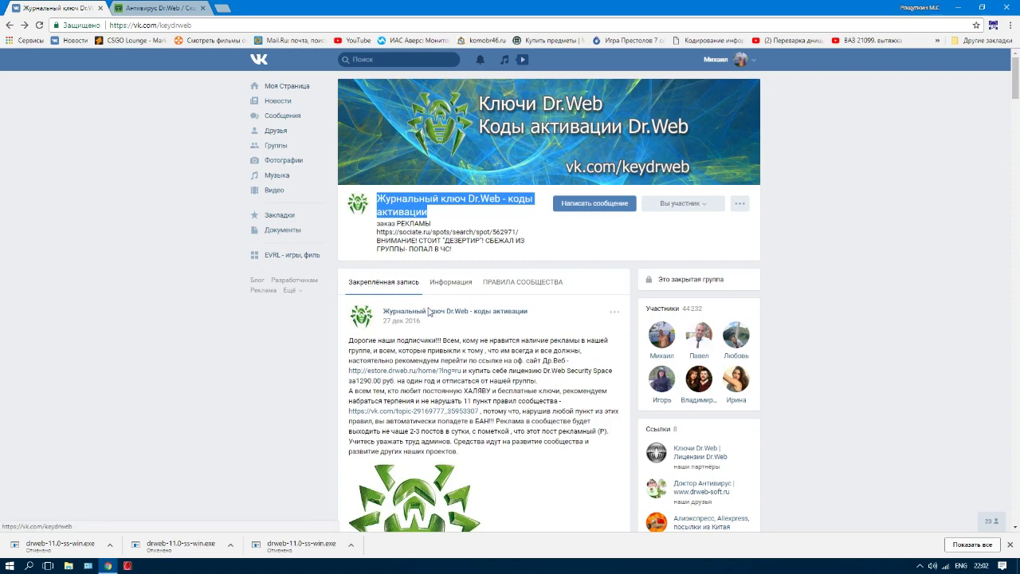
Download the key file "До 19.06.2018.key" attached to the newest wall post of the Dr.Web keys community
scroll(367, 327, "down", 1)
scroll(367, 327, "down", 2)
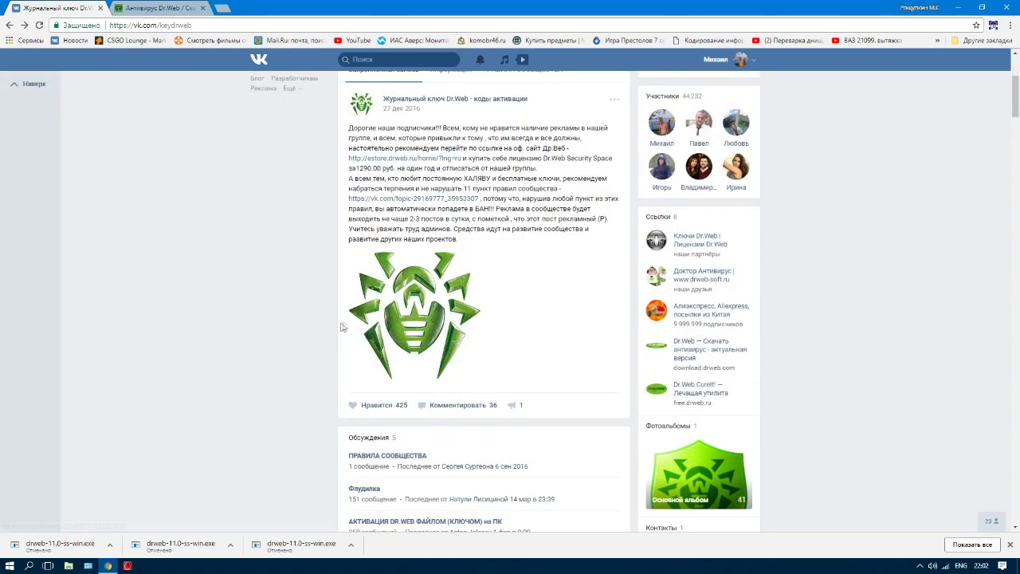
scroll(310, 387, "down", 3)
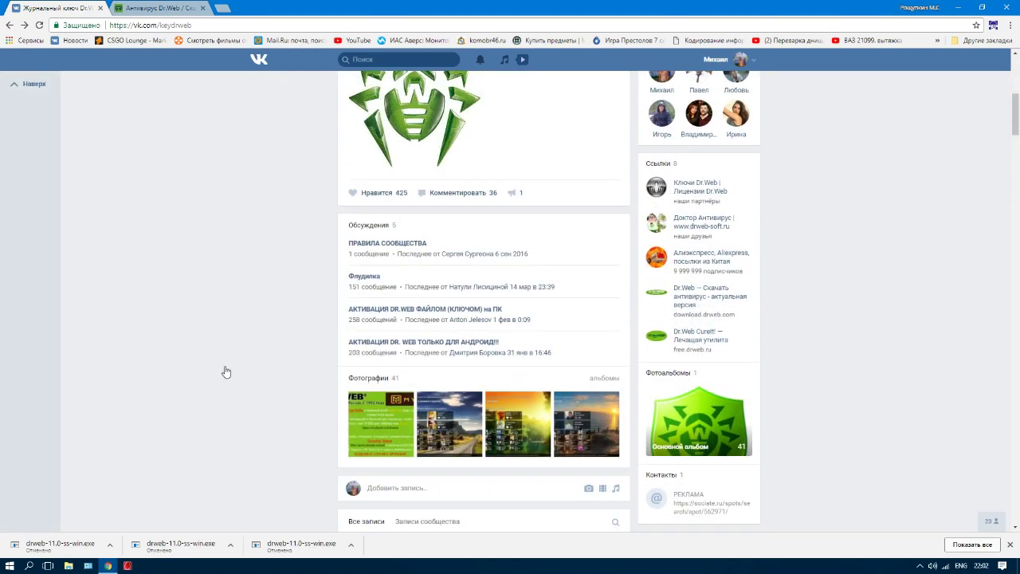
scroll(257, 420, "down", 2)
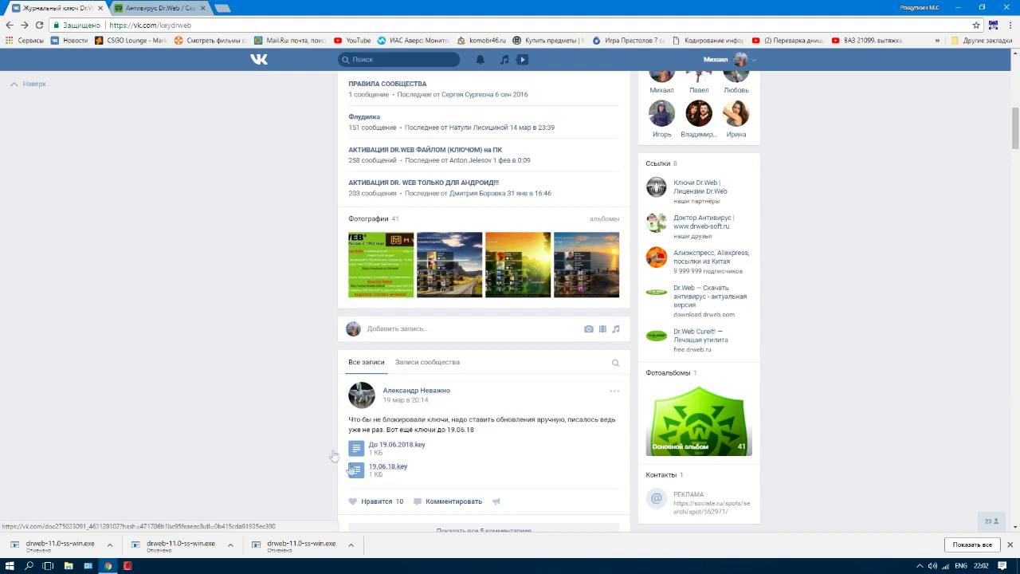
scroll(357, 448, "down", 1)
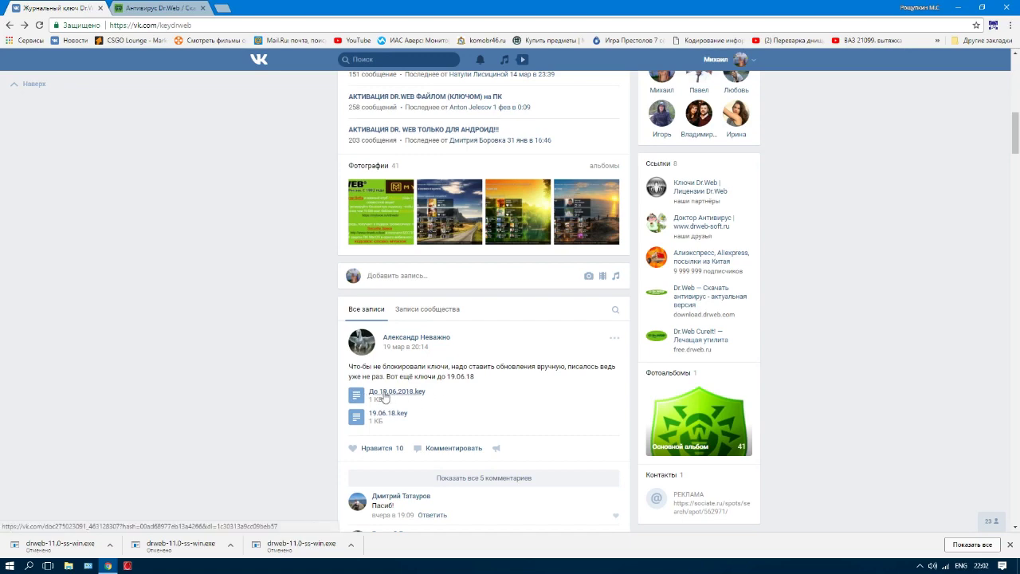
left_click(385, 395)
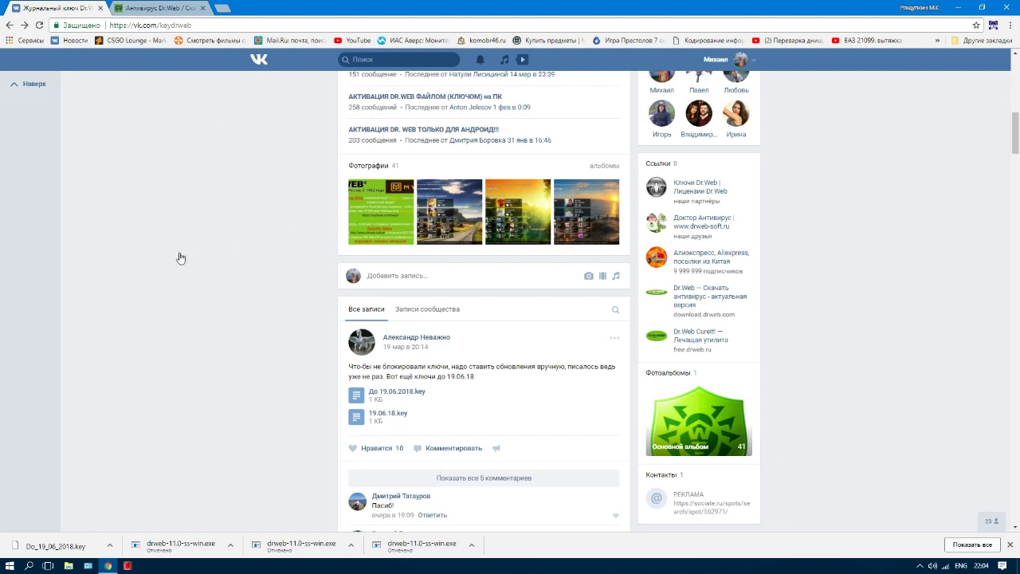
Launch the drweb-11.0 installer from the desktop, allow it to run, and enable installation of the Dr.Web Firewall
left_click(957, 8)
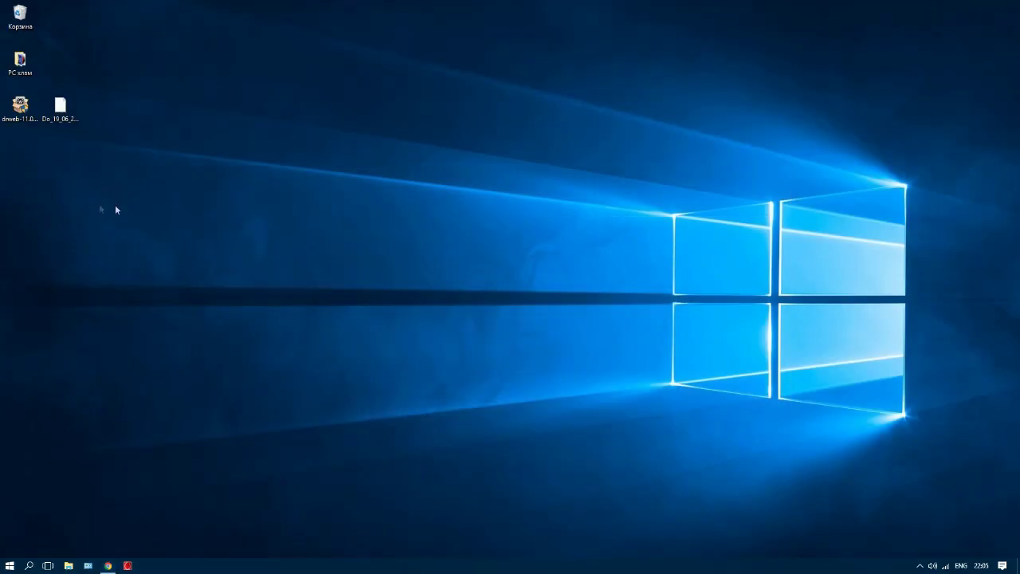
double_click(19, 113)
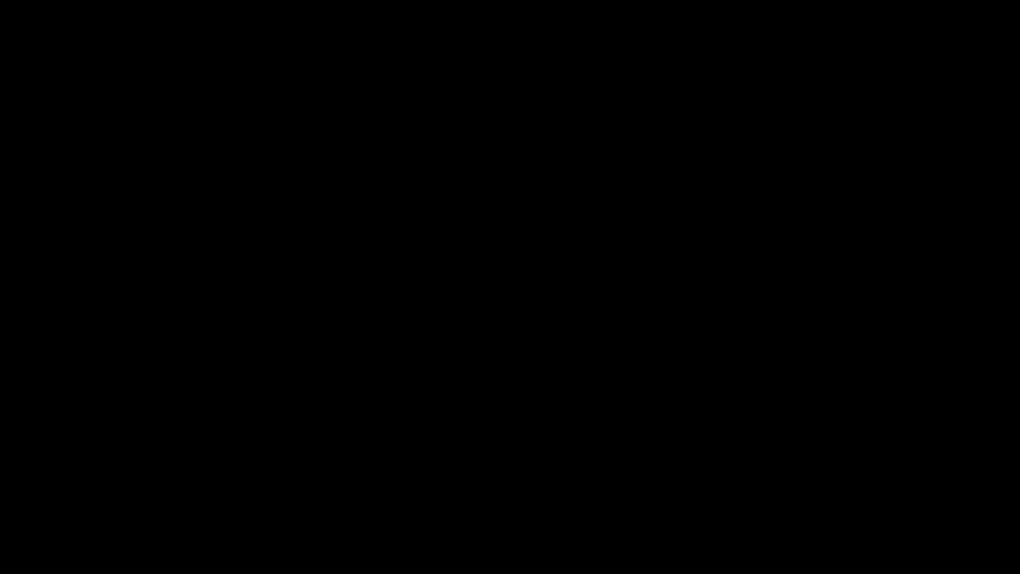
left_click(430, 350)
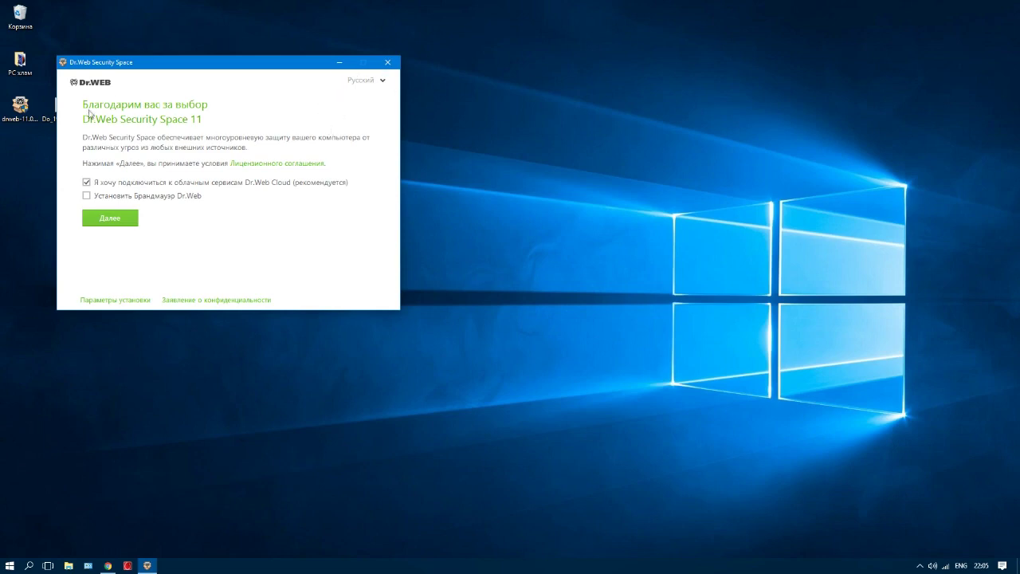
left_click(87, 197)
Examine the component list in the installation parameters, from the scanner to parental control, and accept the selection
left_click(104, 301)
scroll(132, 197, "down", 1)
scroll(139, 203, "down", 2)
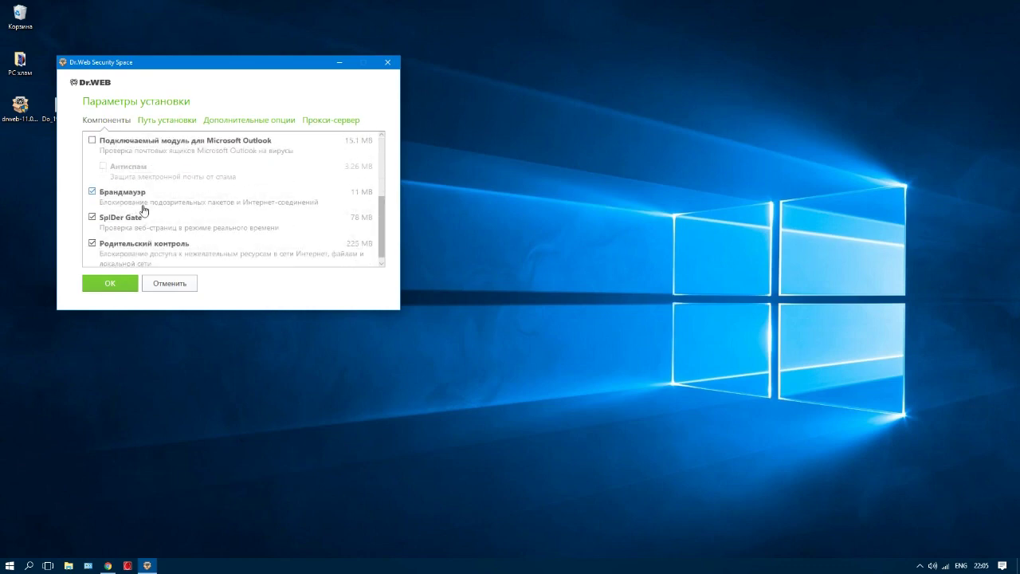
scroll(144, 208, "up", 1)
scroll(159, 205, "down", 1)
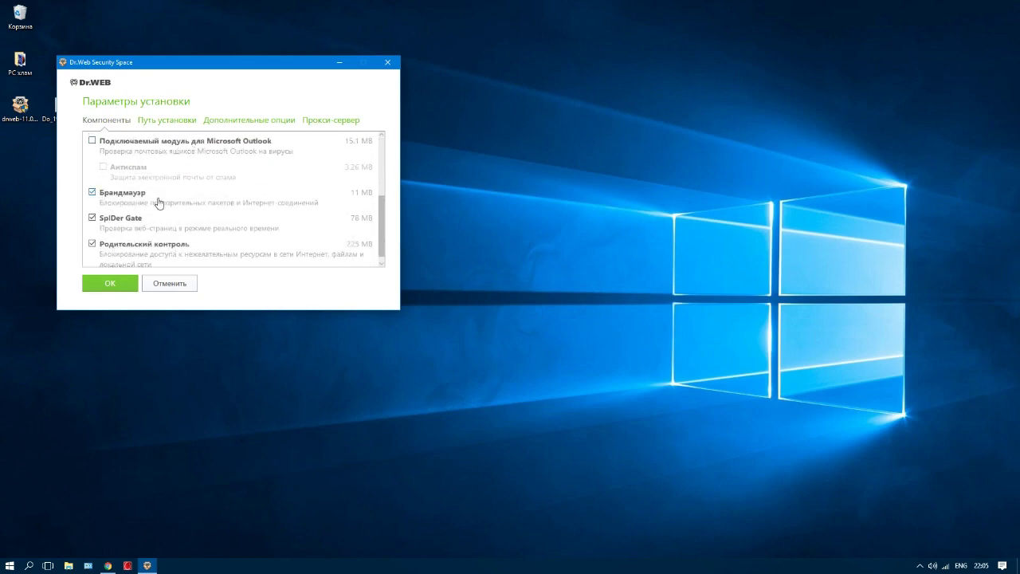
scroll(136, 246, "up", 2)
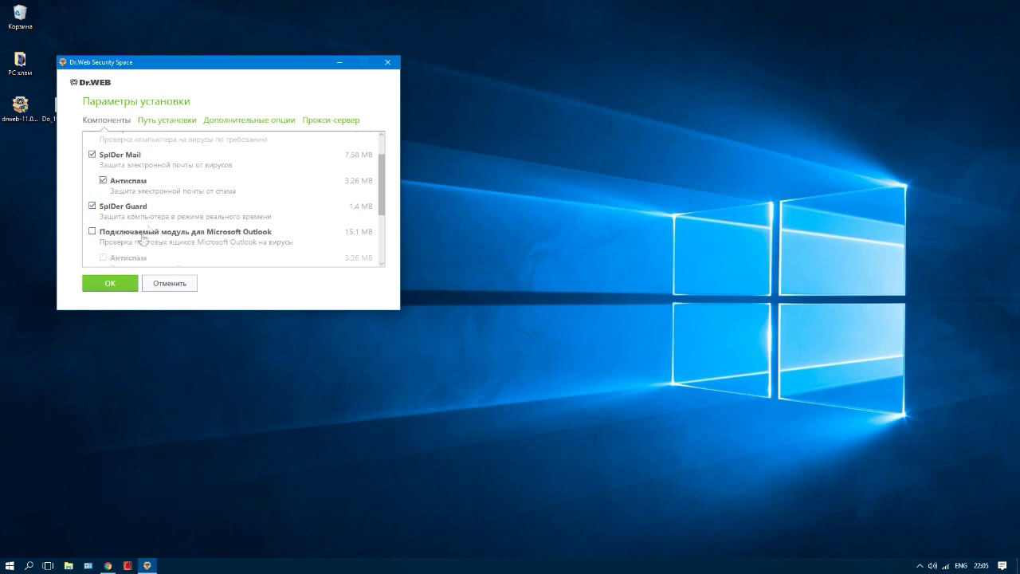
scroll(116, 240, "up", 1)
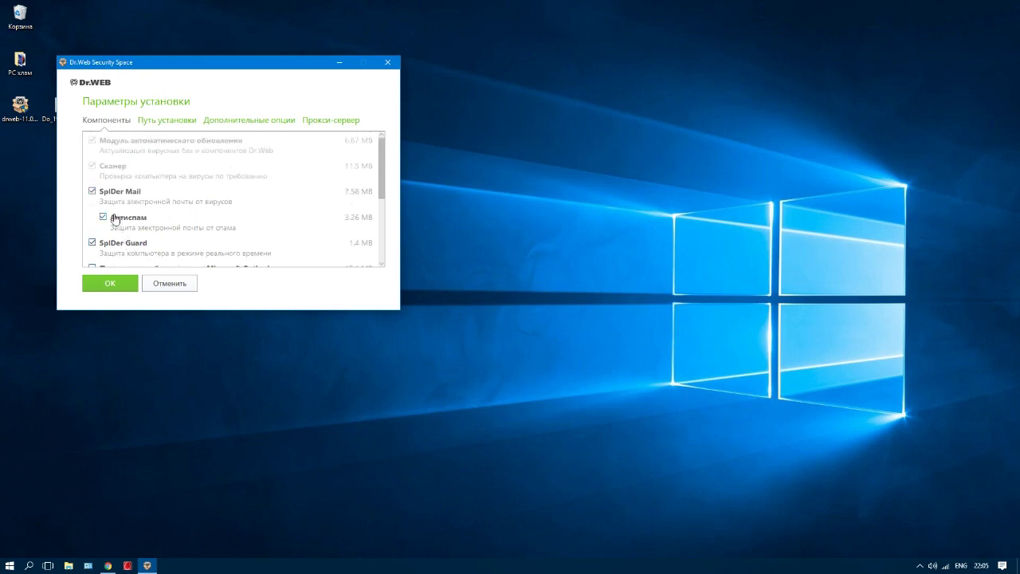
scroll(107, 221, "down", 1)
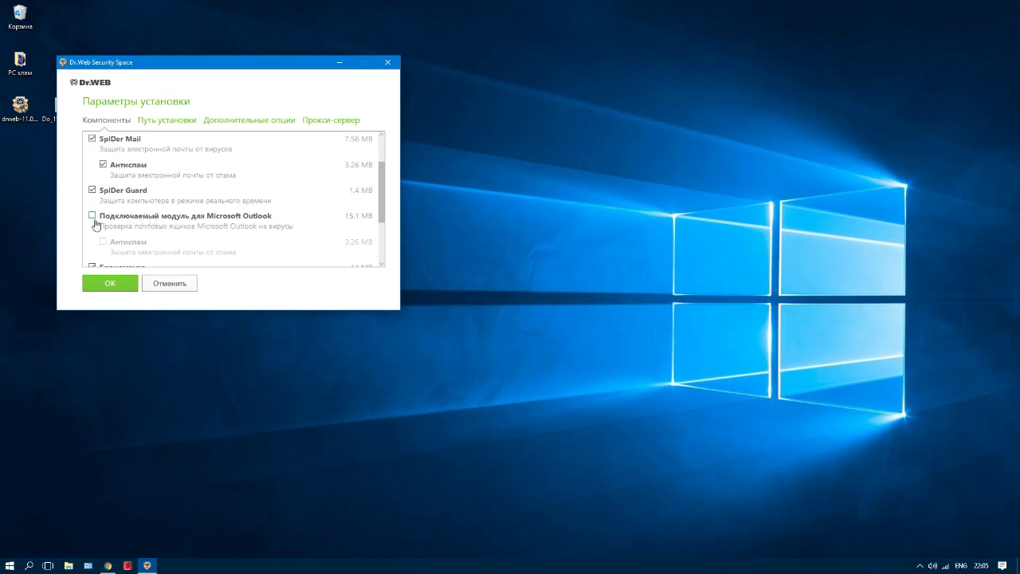
scroll(104, 220, "up", 1)
scroll(128, 246, "down", 1)
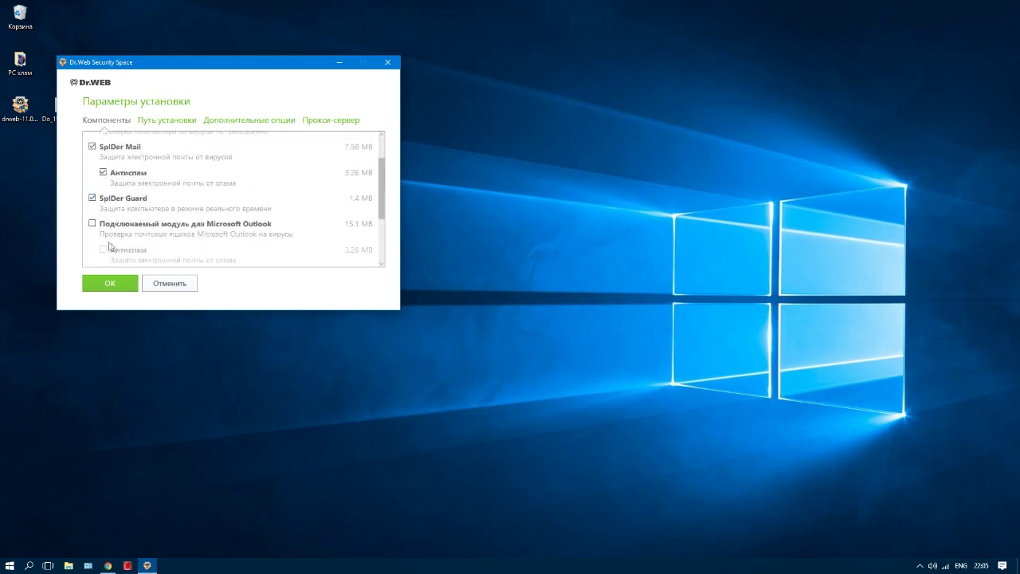
left_click(106, 284)
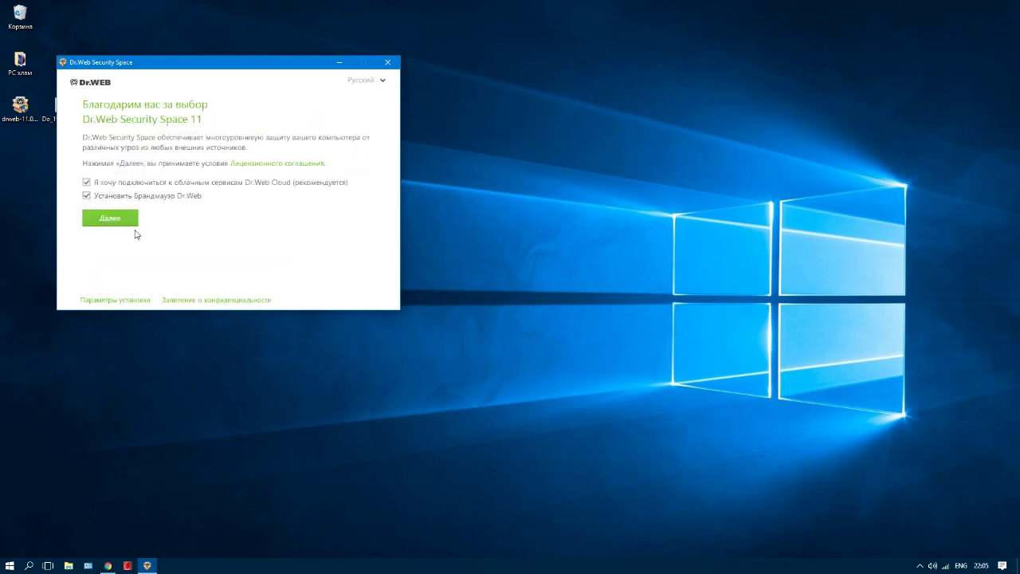
Continue to the registration wizard and choose Do_19_06_2018.key from the desktop as the valid key file
left_click(108, 225)
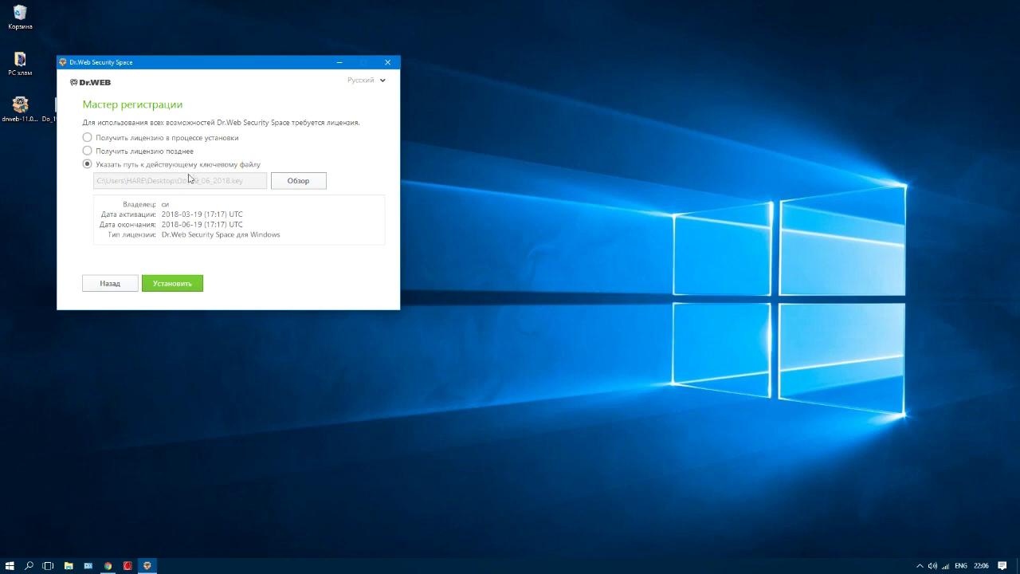
left_click(293, 182)
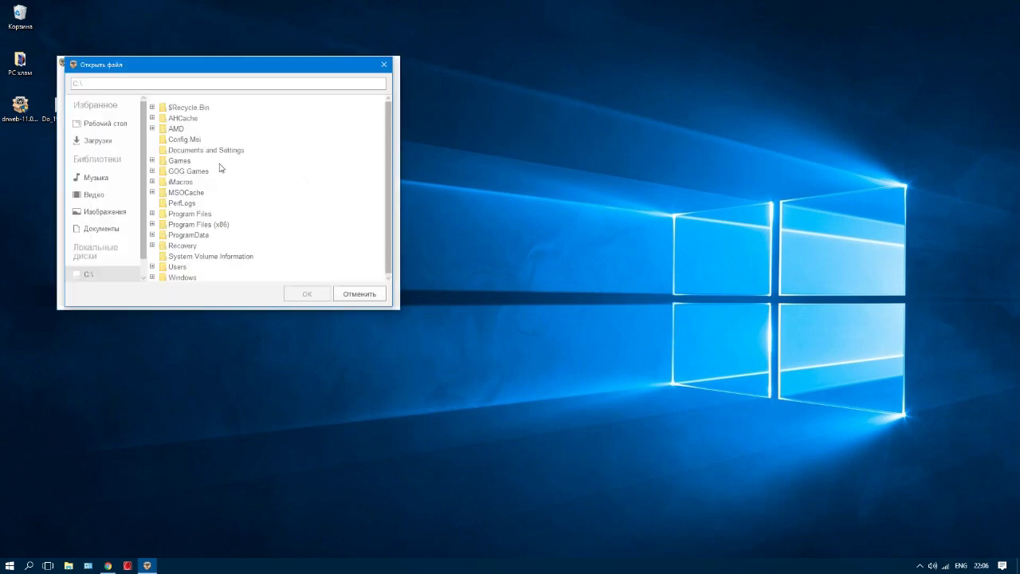
left_click(106, 126)
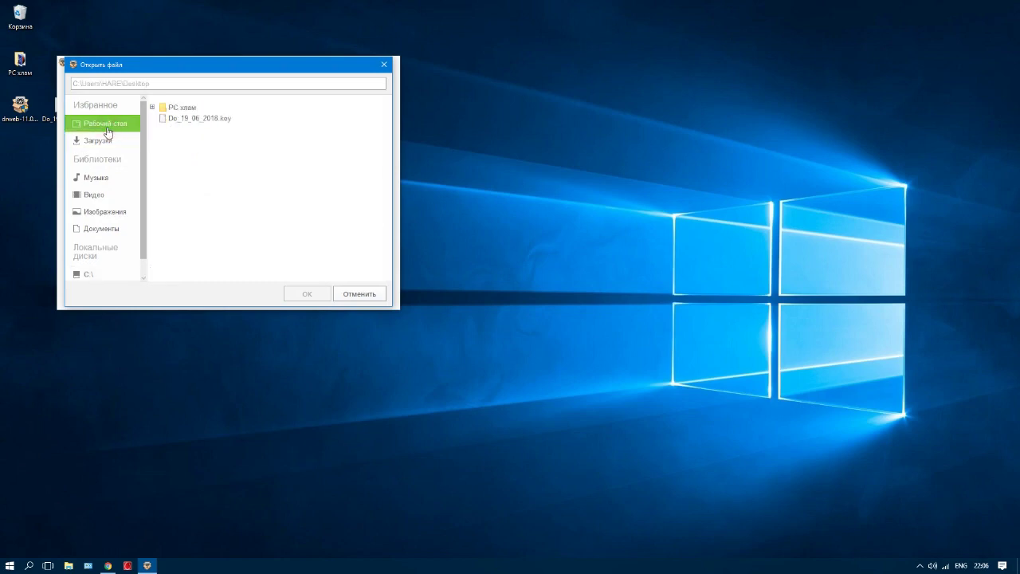
left_click(183, 120)
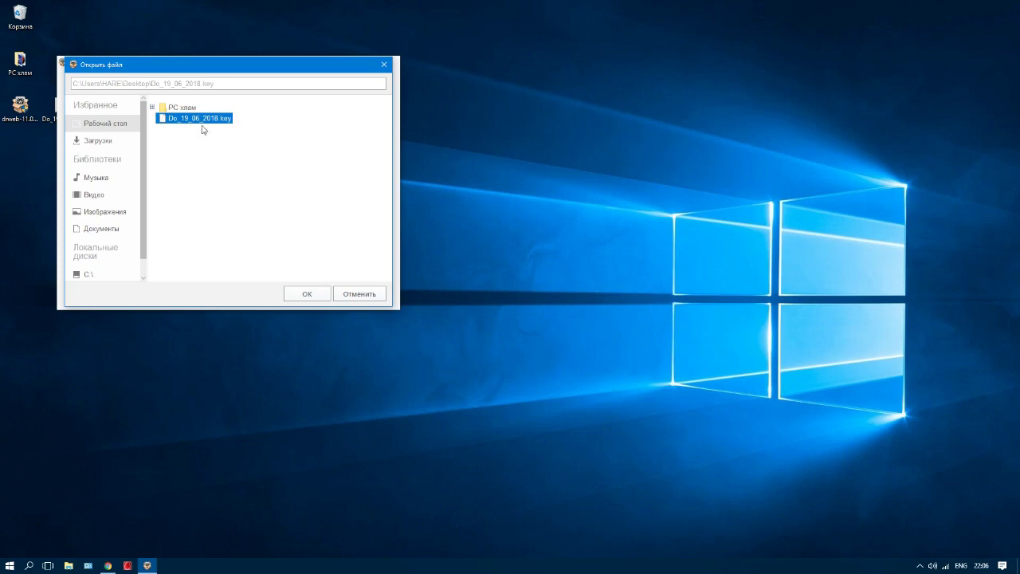
left_click(306, 294)
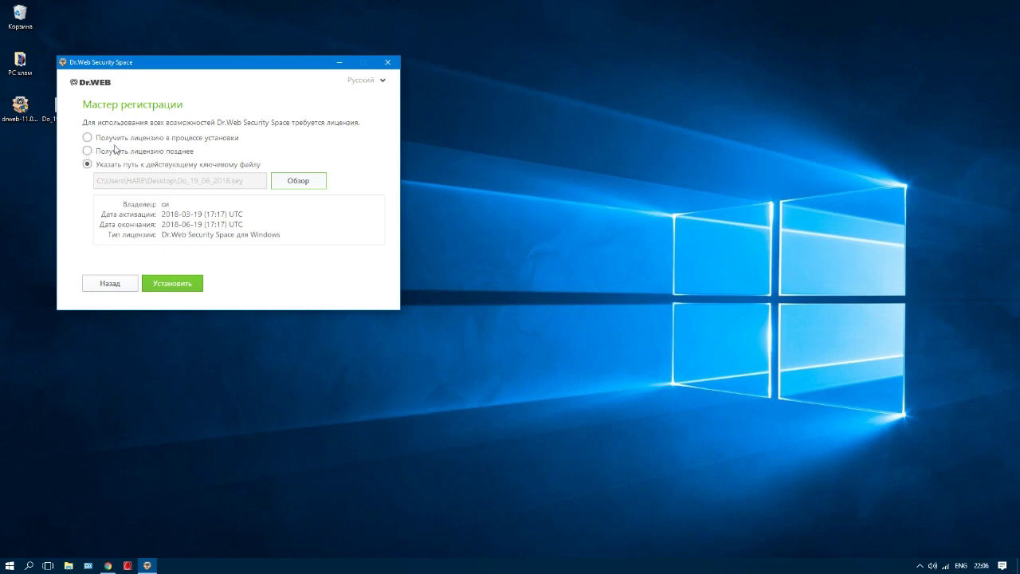
Install Dr.Web Security Space with the chosen key file and restart the computer immediately
left_click(167, 285)
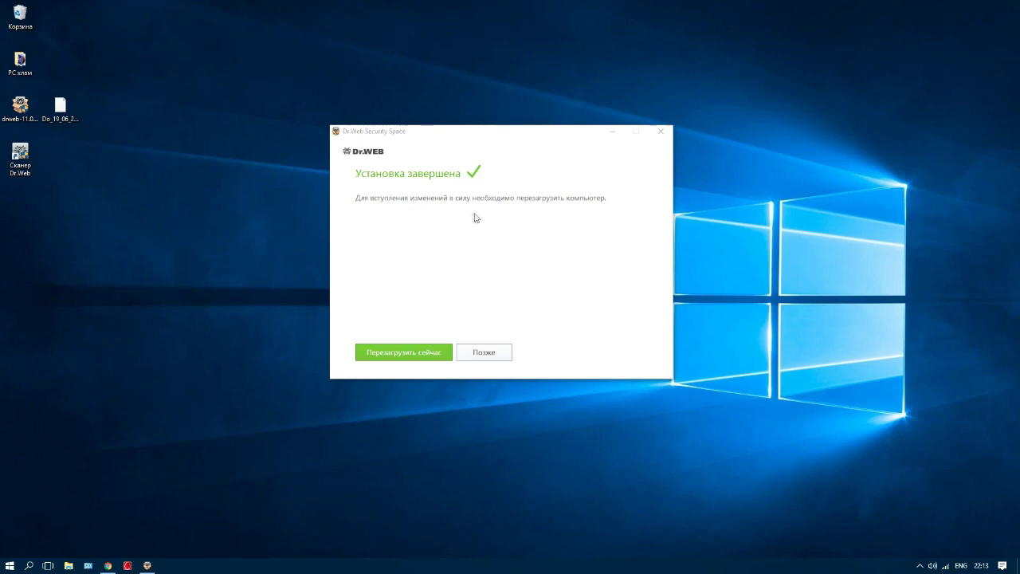
left_click(404, 353)
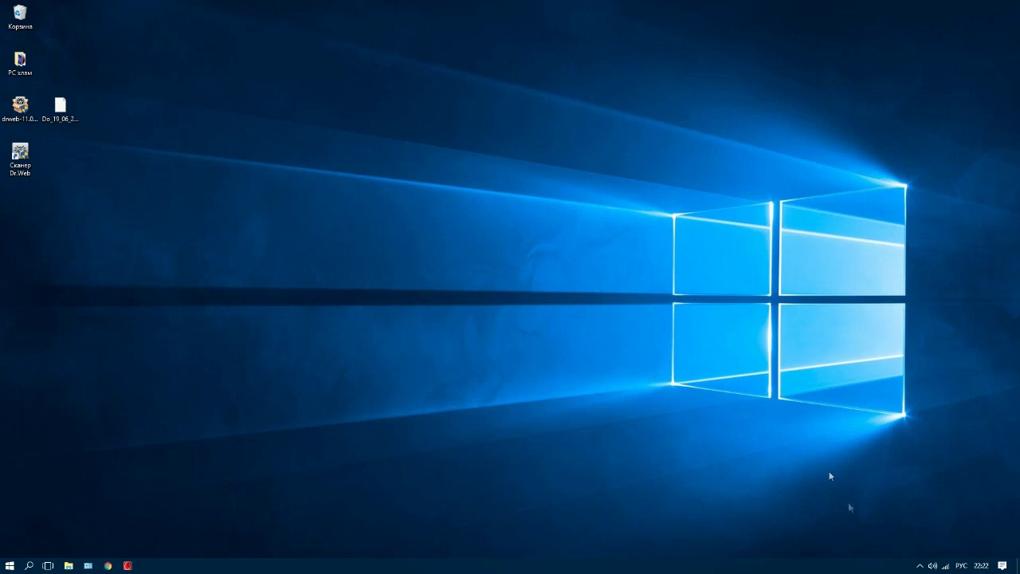
Unlock administrative access in the Dr.Web tray agent and open its settings
left_click(920, 566)
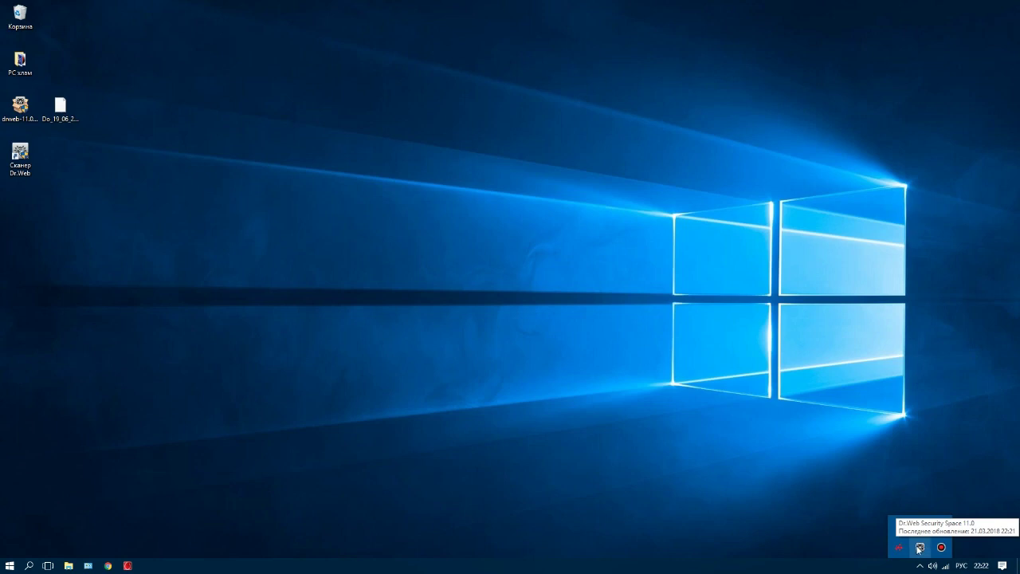
left_click(921, 548)
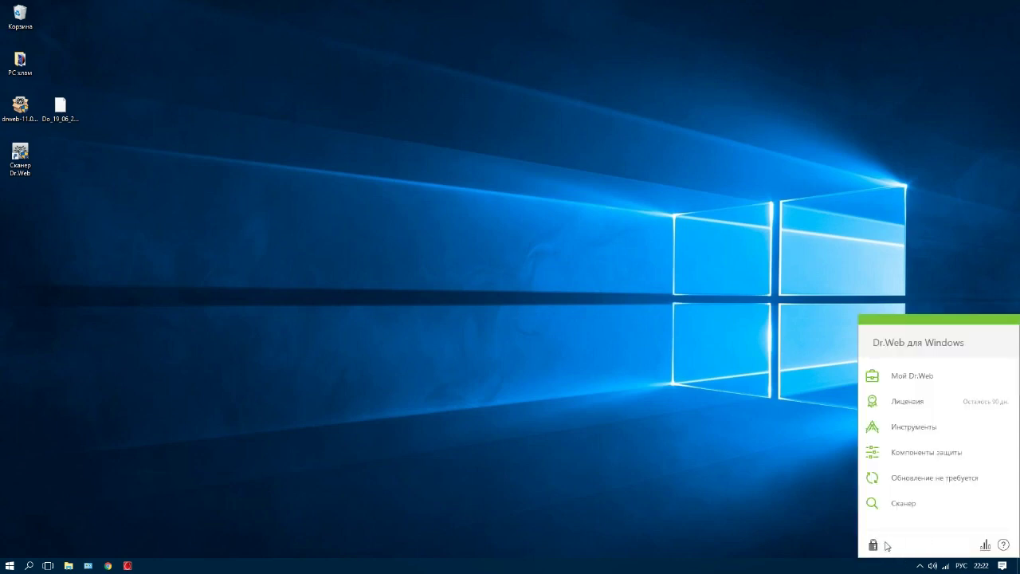
left_click(873, 546)
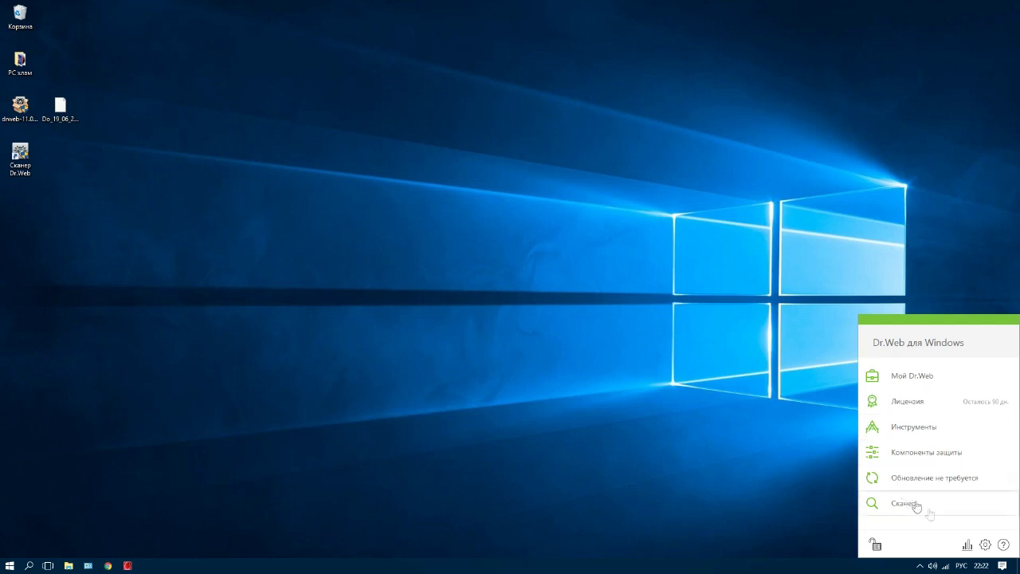
left_click(986, 545)
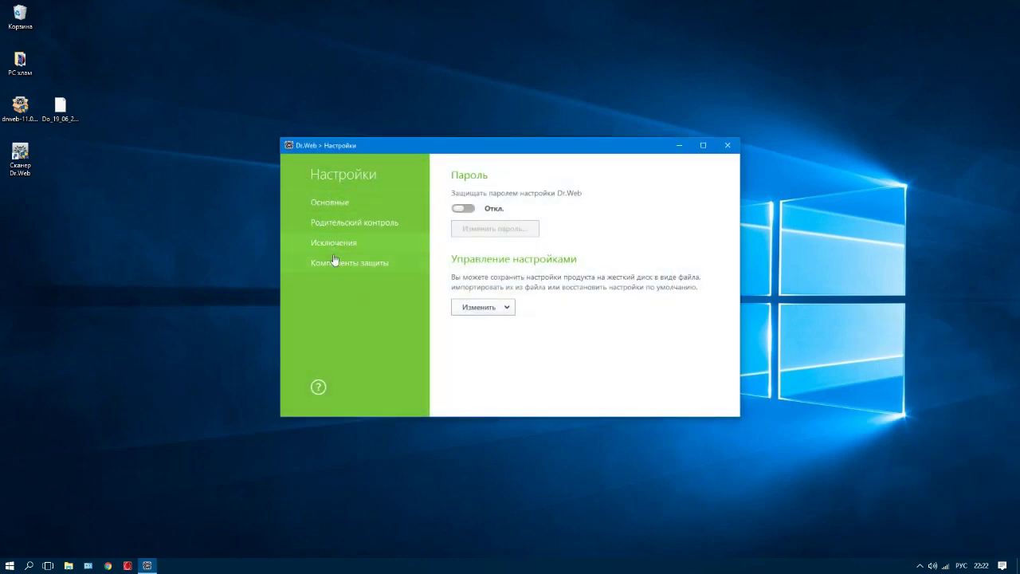
Set the update frequency in the main Dr.Web settings to "Вручную" (manual) and close the settings
left_click(334, 209)
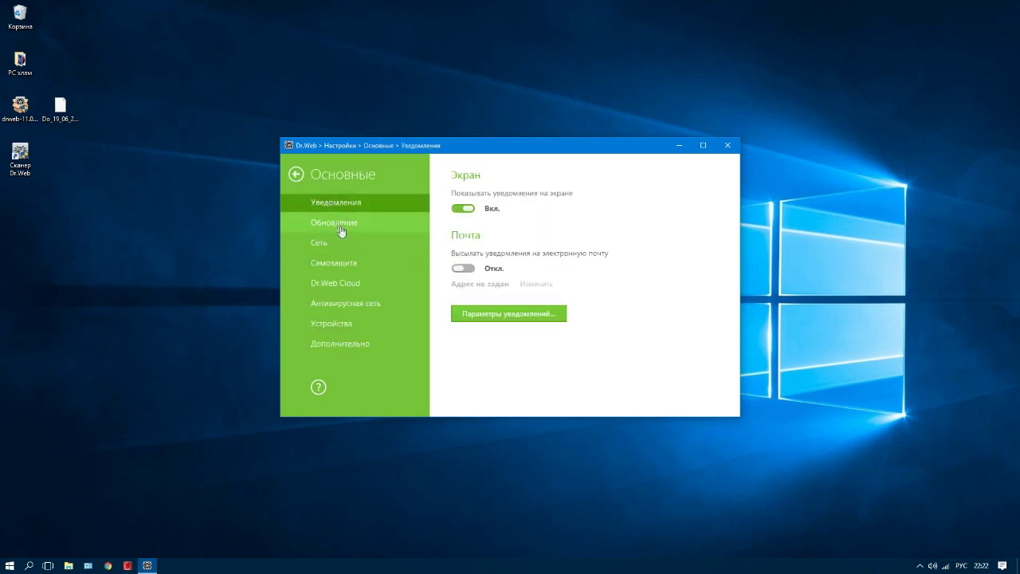
left_click(336, 227)
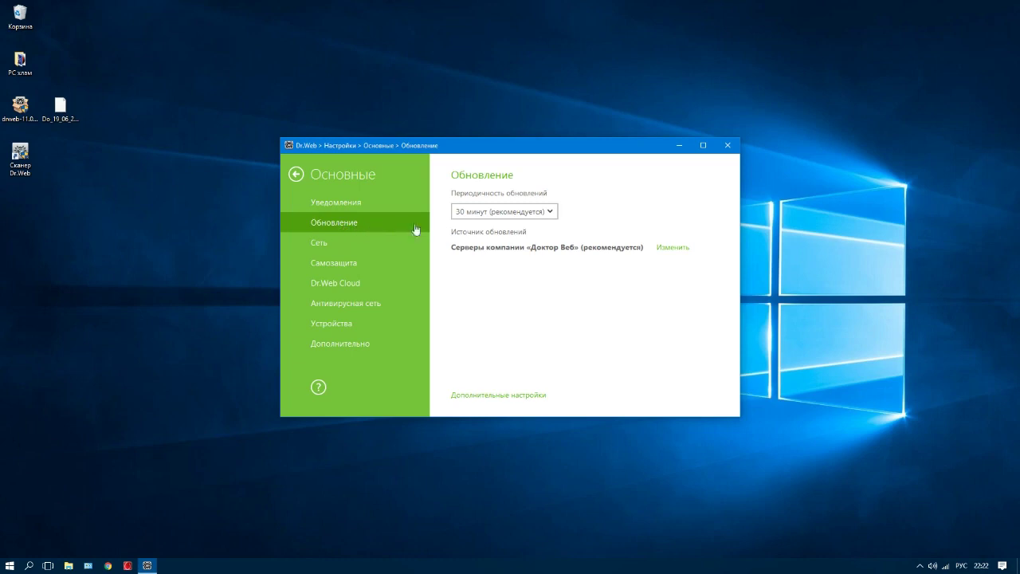
left_click(552, 215)
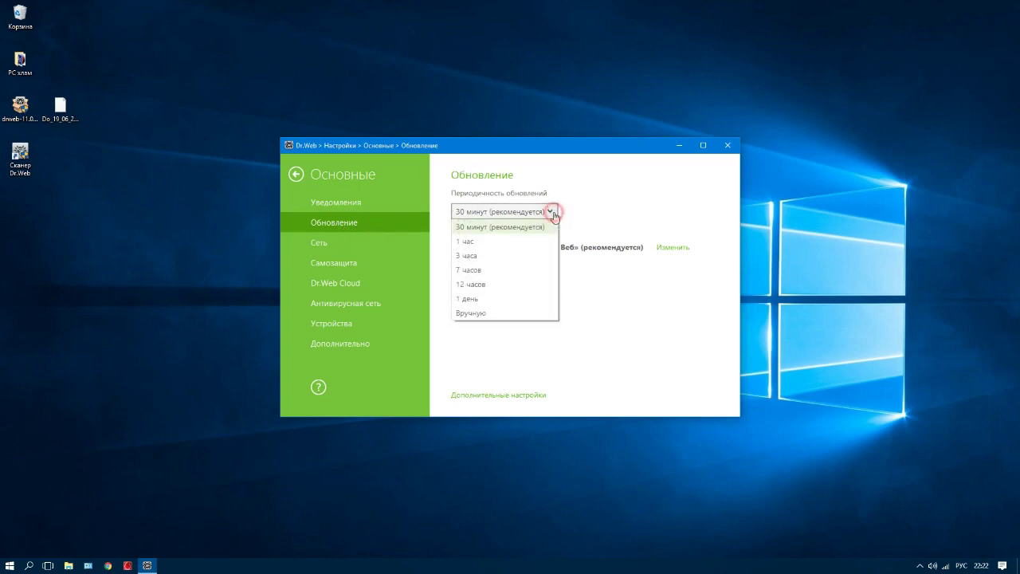
left_click(470, 314)
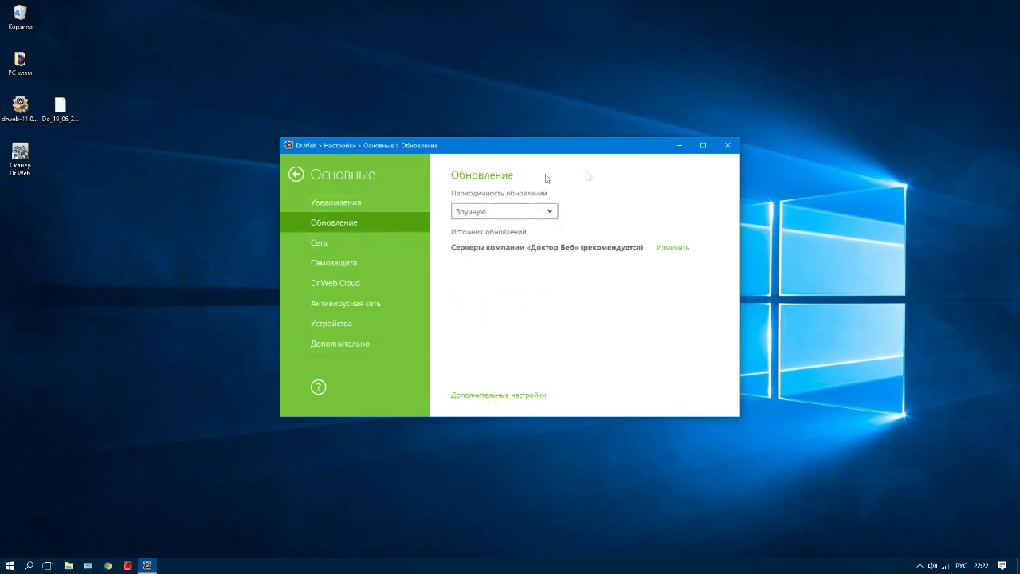
left_click(329, 243)
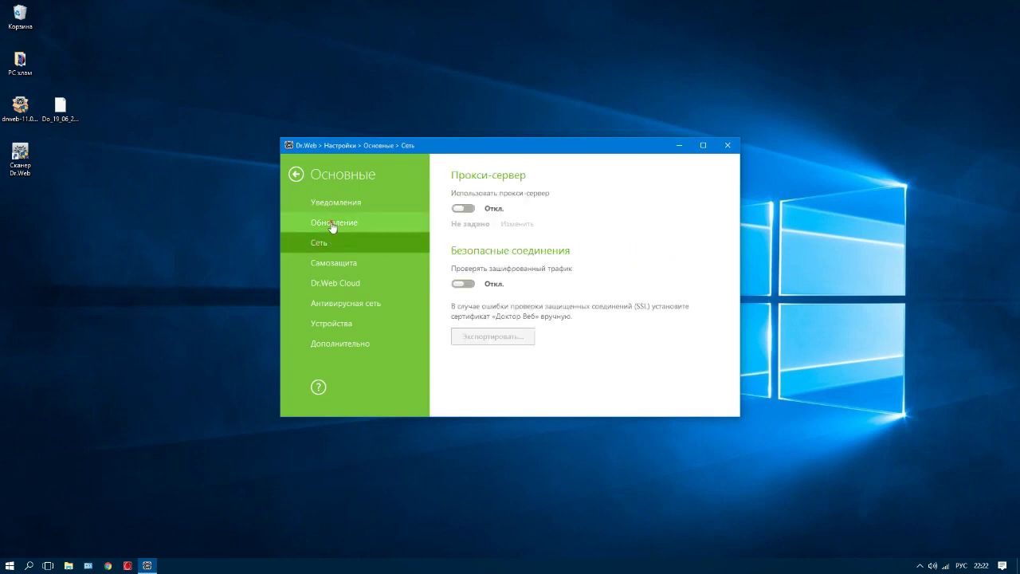
left_click(334, 227)
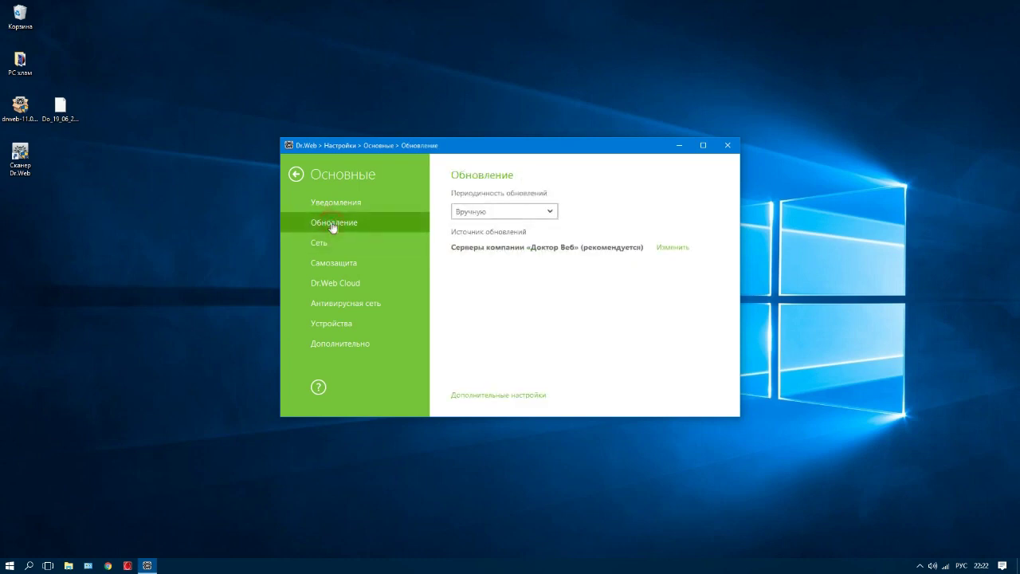
left_click(727, 145)
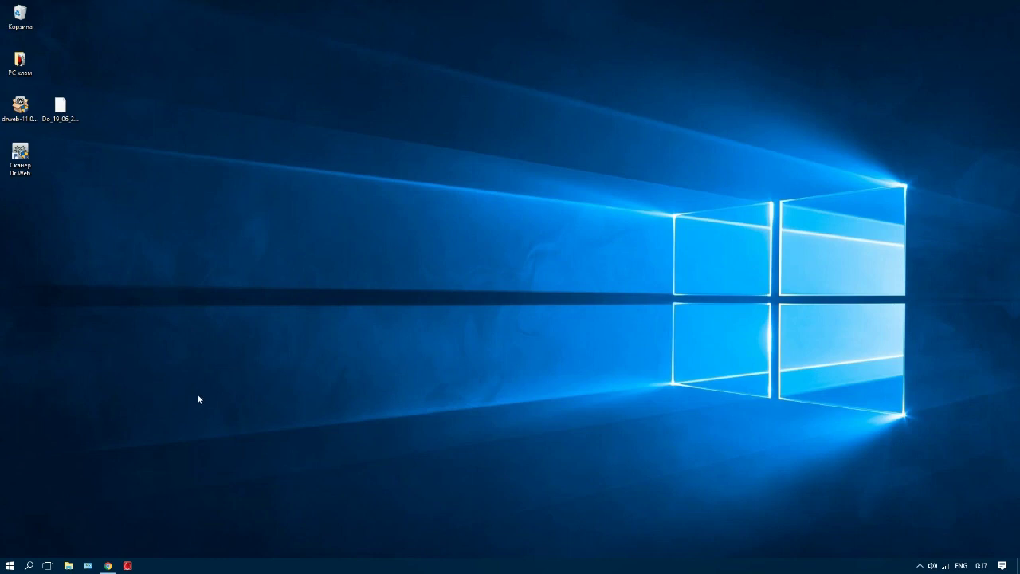
Switch to Chrome and bookmark the VK community page with Dr.Web keys on the bookmarks bar
left_click(107, 565)
left_click(52, 7)
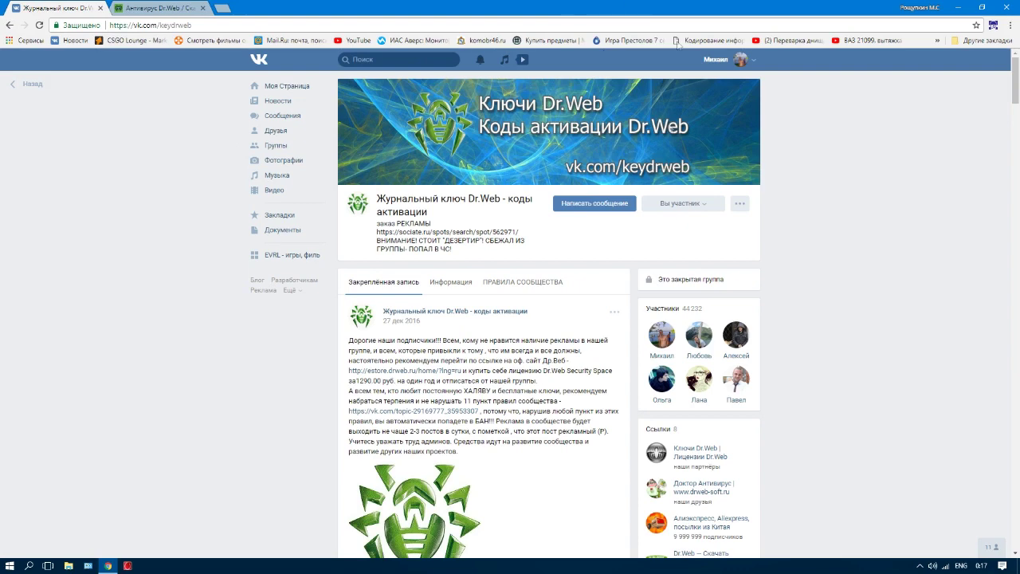
left_click(976, 25)
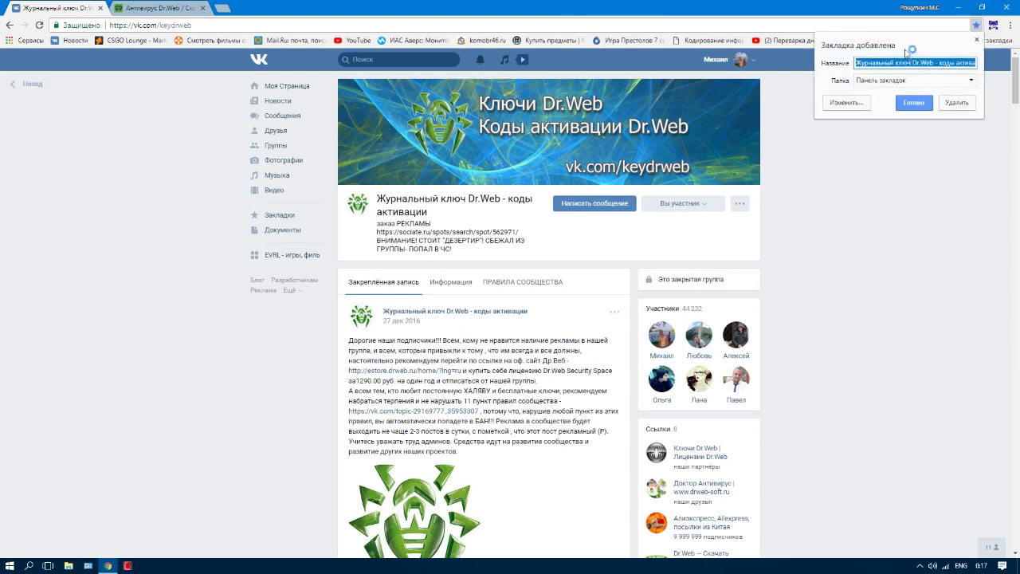
Confirm the bookmark and download the key file "До 19.06.2018.key" from the latest community post
left_click(911, 106)
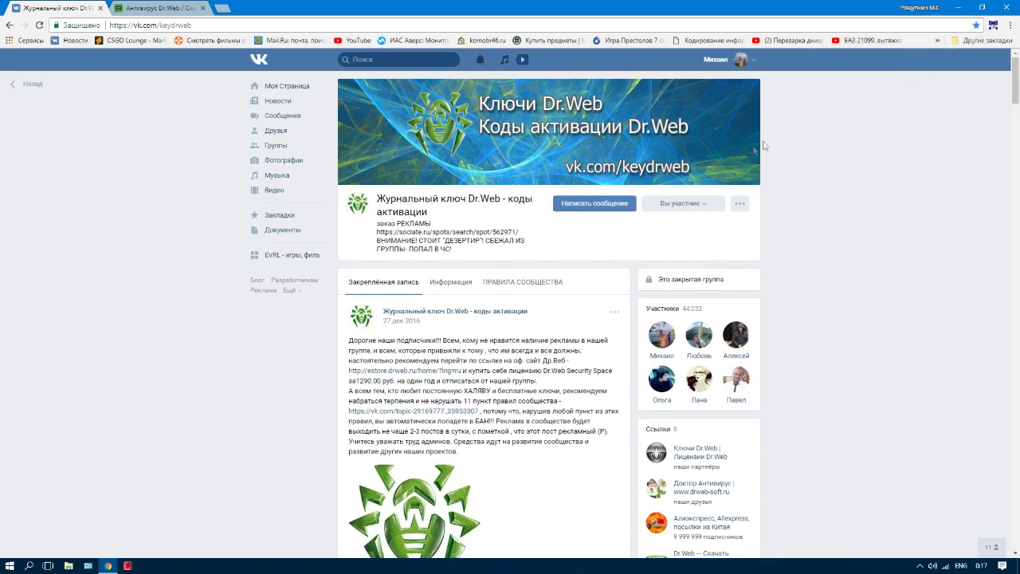
scroll(469, 298, "down", 7)
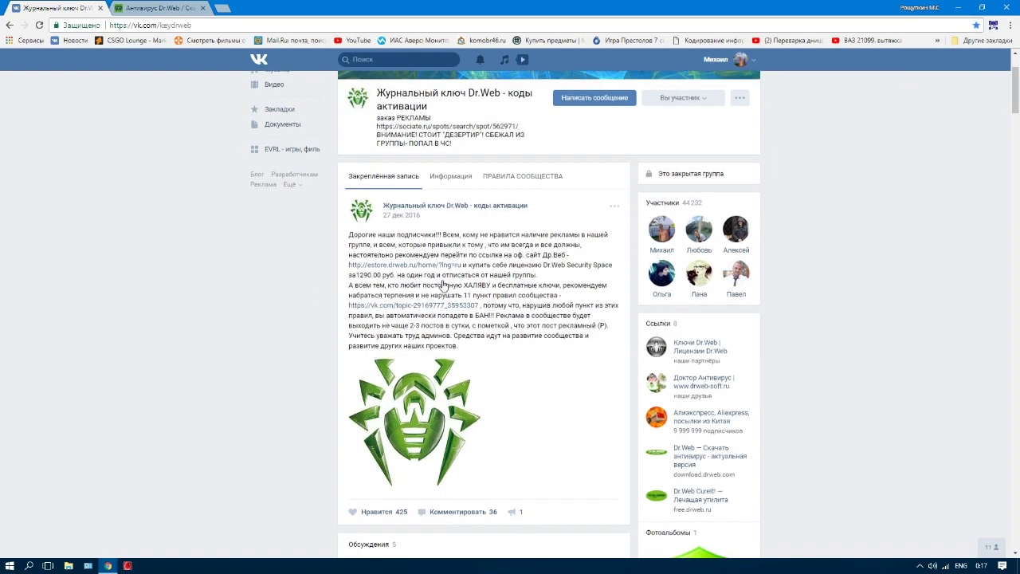
scroll(388, 298, "down", 3)
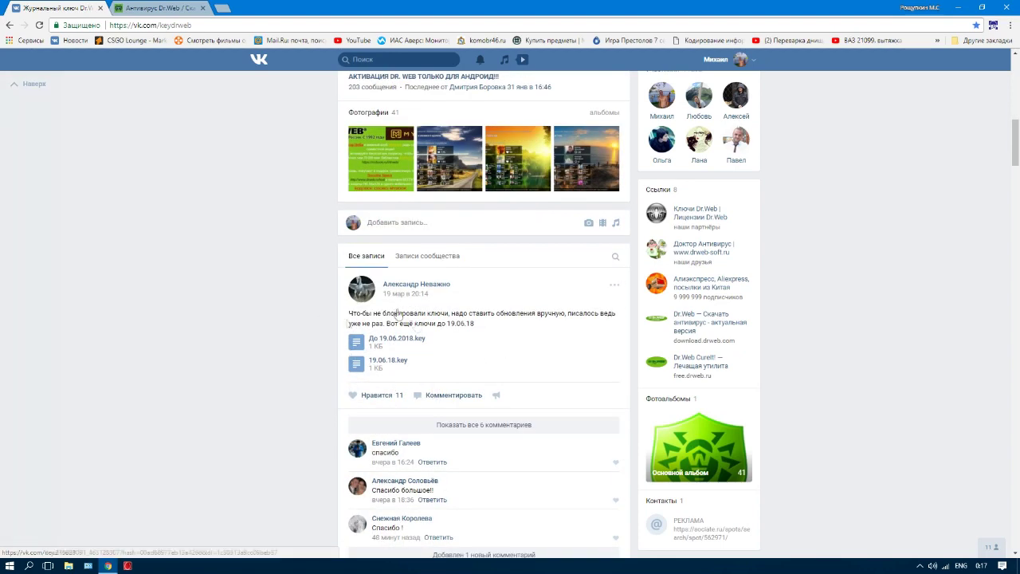
left_click(393, 341)
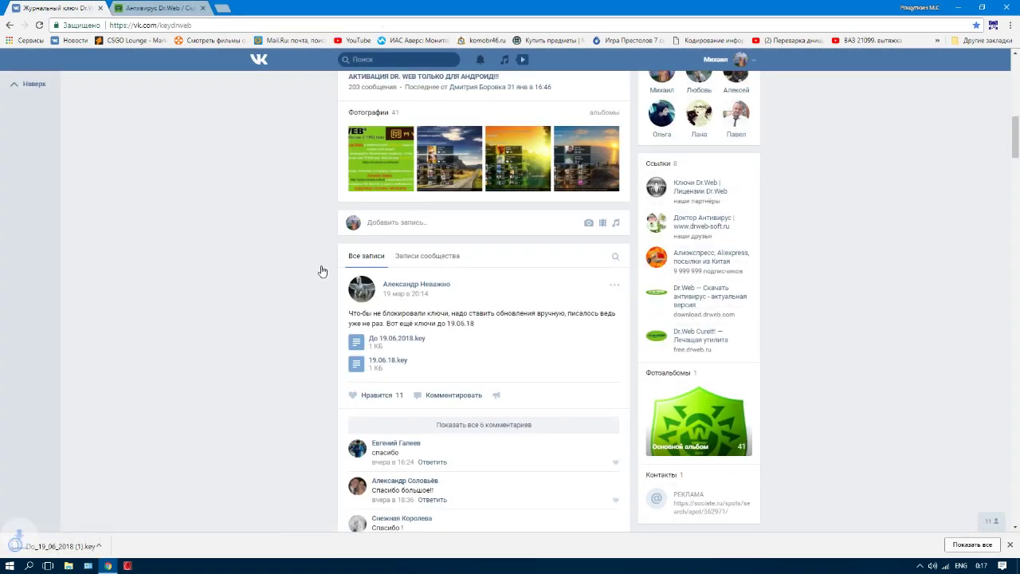
Cut the downloaded "Do_19_06_2018 (1).key" from its download folder, close the folder and minimize the browser
left_click(110, 546)
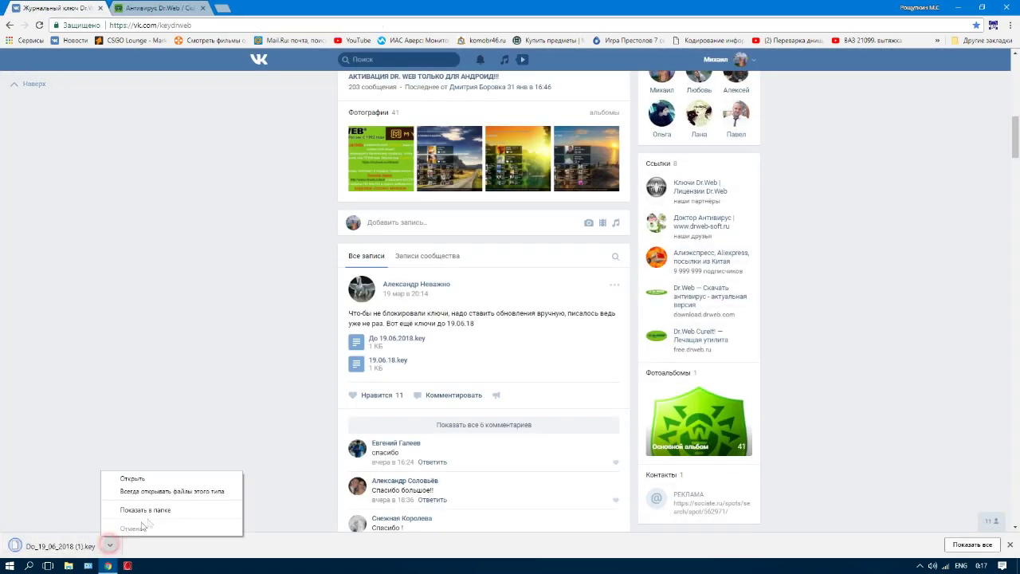
left_click(149, 511)
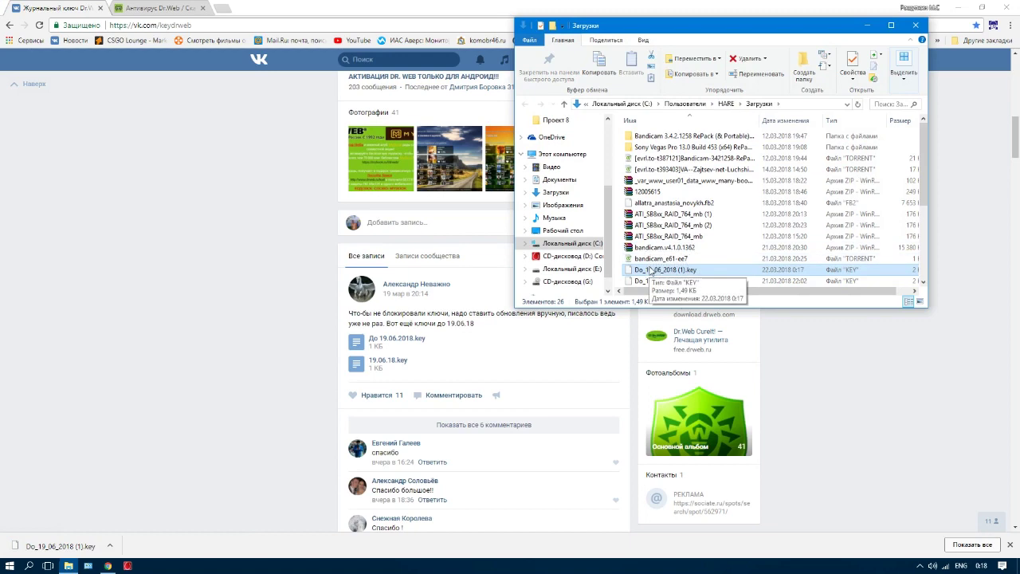
right_click(652, 271)
left_click(680, 398)
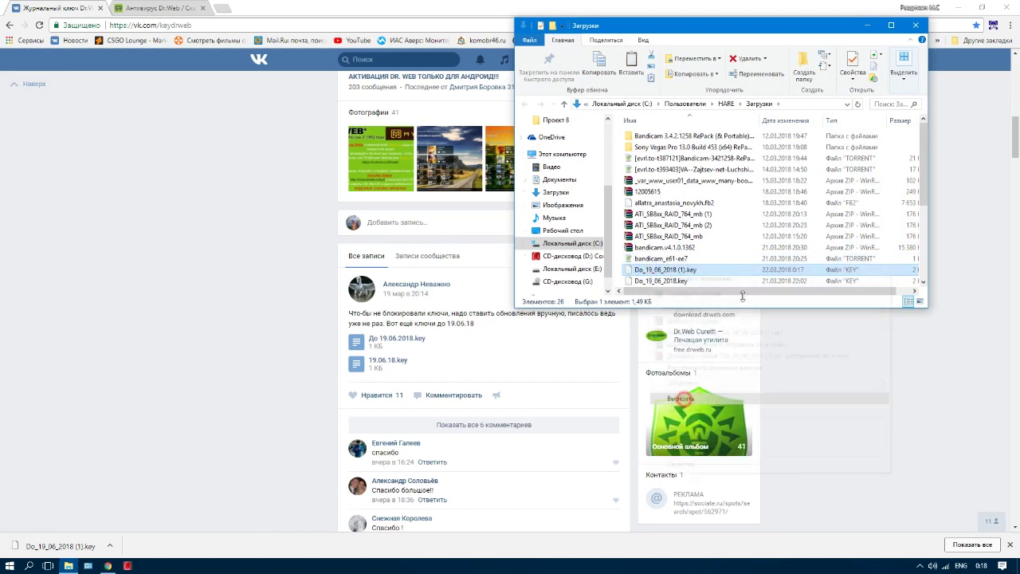
left_click(915, 24)
left_click(958, 7)
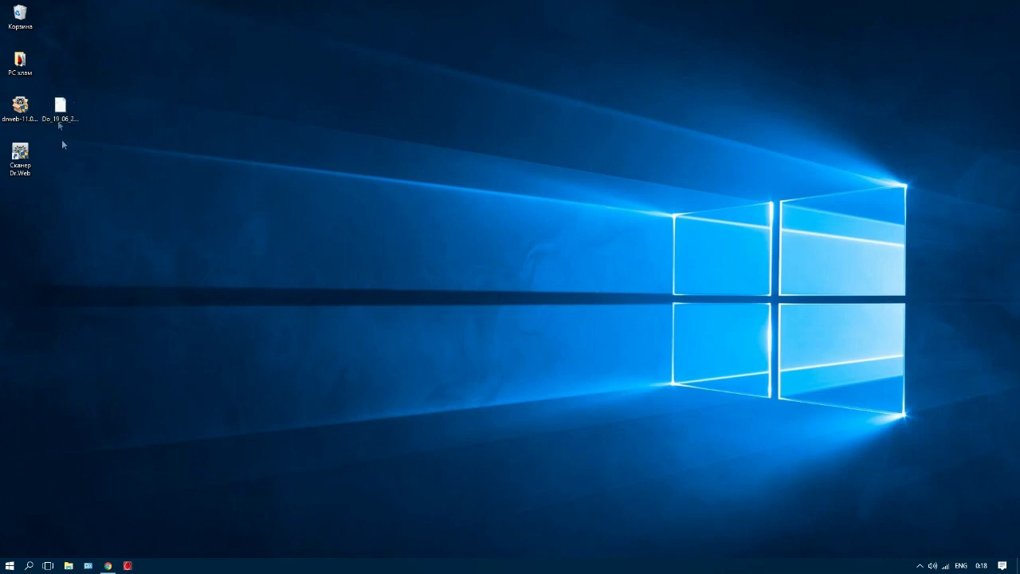
Paste the new key file onto the desktop and place it beside the existing key file
right_click(98, 112)
left_click(135, 172)
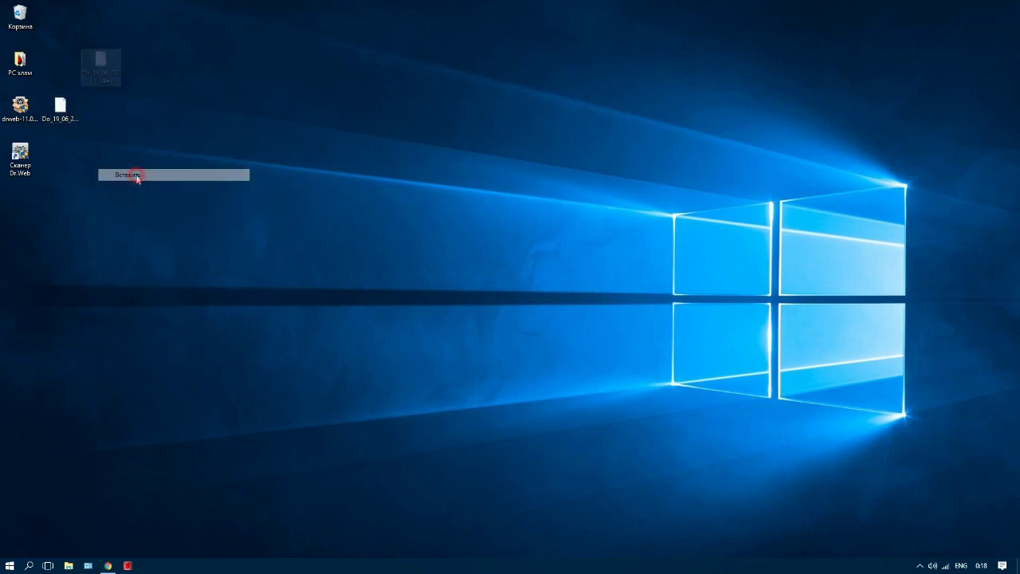
left_click_drag(101, 66, 101, 110)
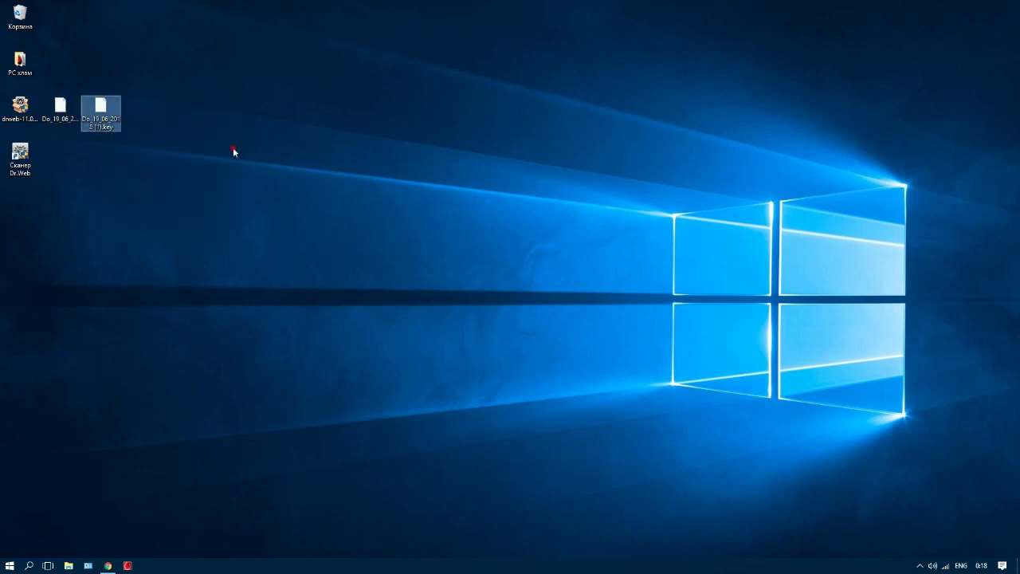
left_click(140, 137)
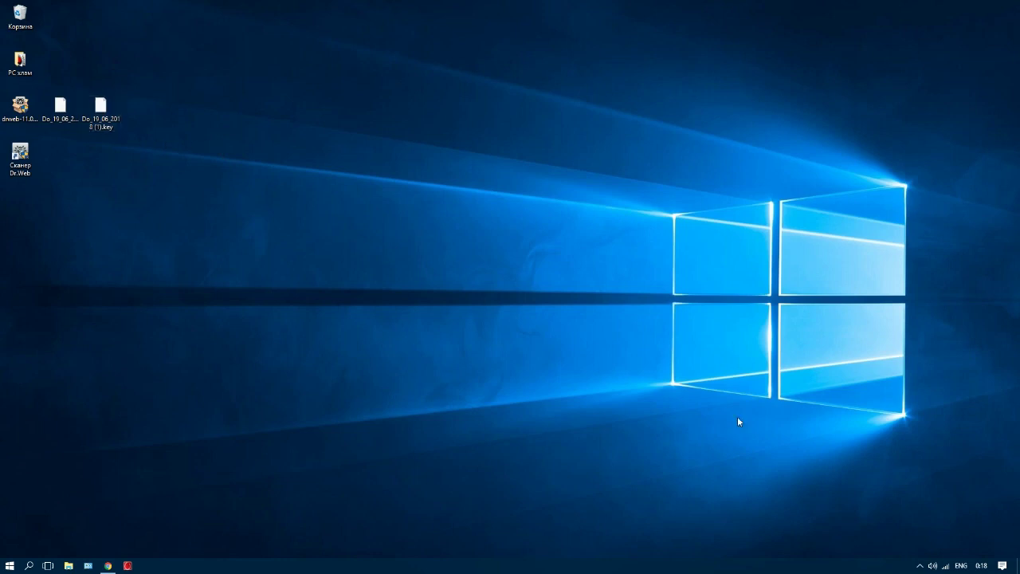
Open the Dr.Web license manager and start activating a new license by specifying a key file
left_click(920, 565)
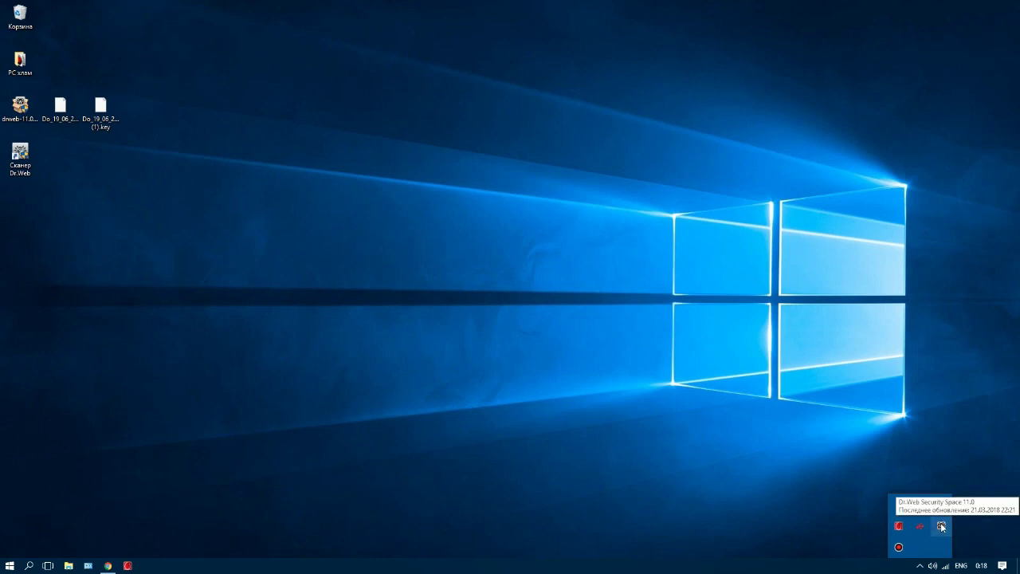
left_click(941, 527)
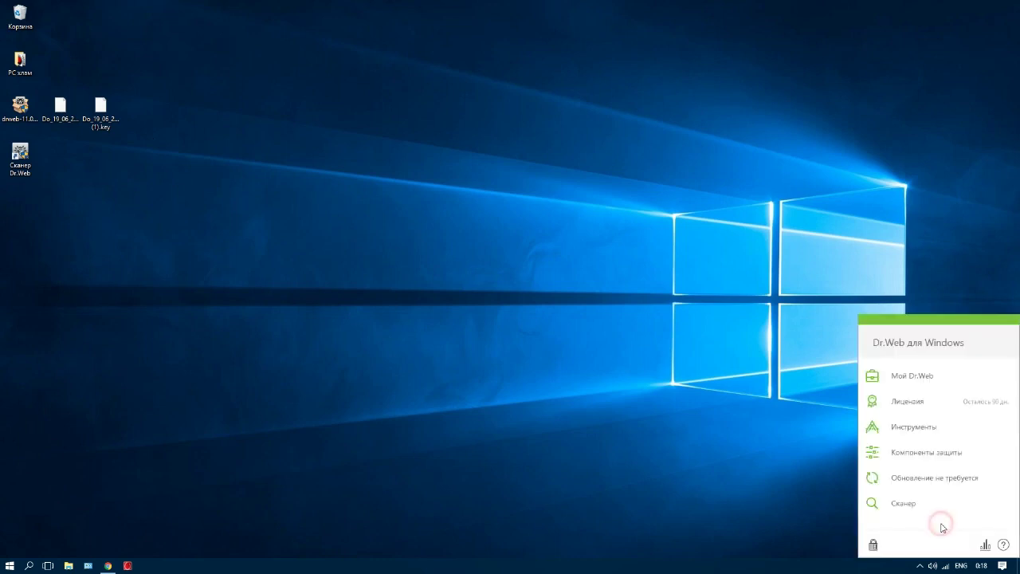
left_click(916, 402)
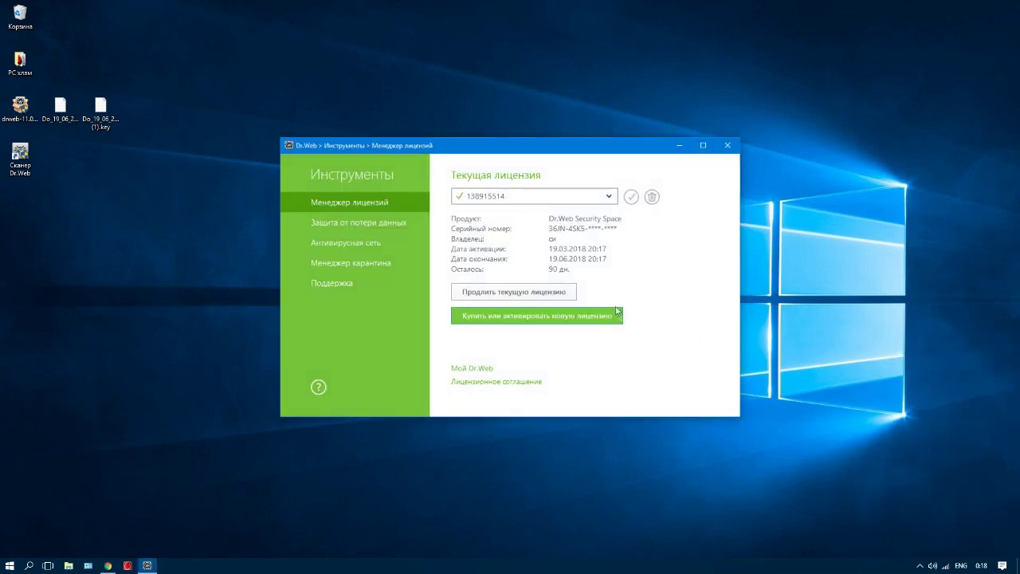
left_click(542, 319)
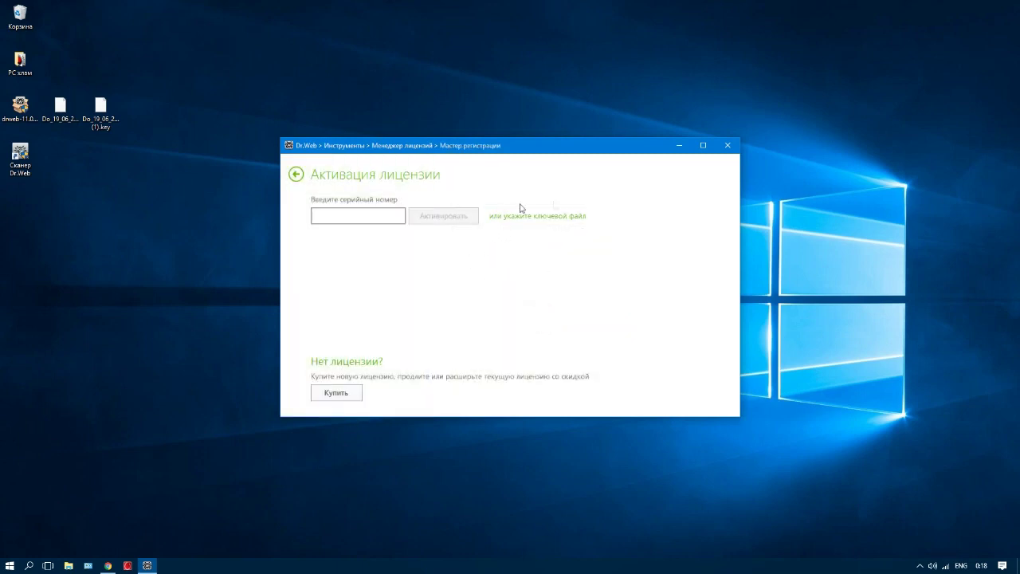
left_click(545, 223)
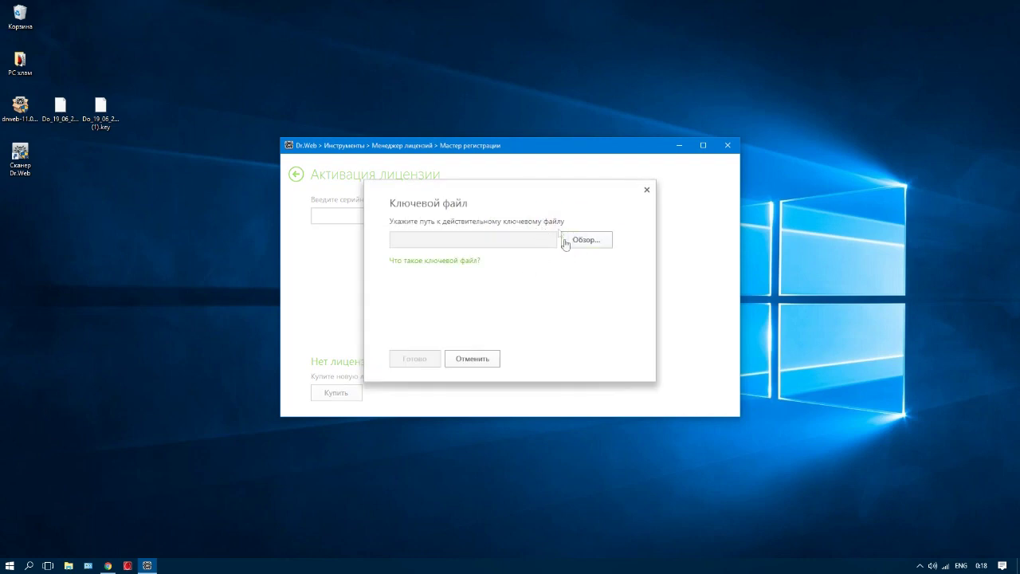
Try selecting "Do_19_06_2018 (1).key" from the desktop as the license key file, and close the license manager without applying it
left_click(583, 239)
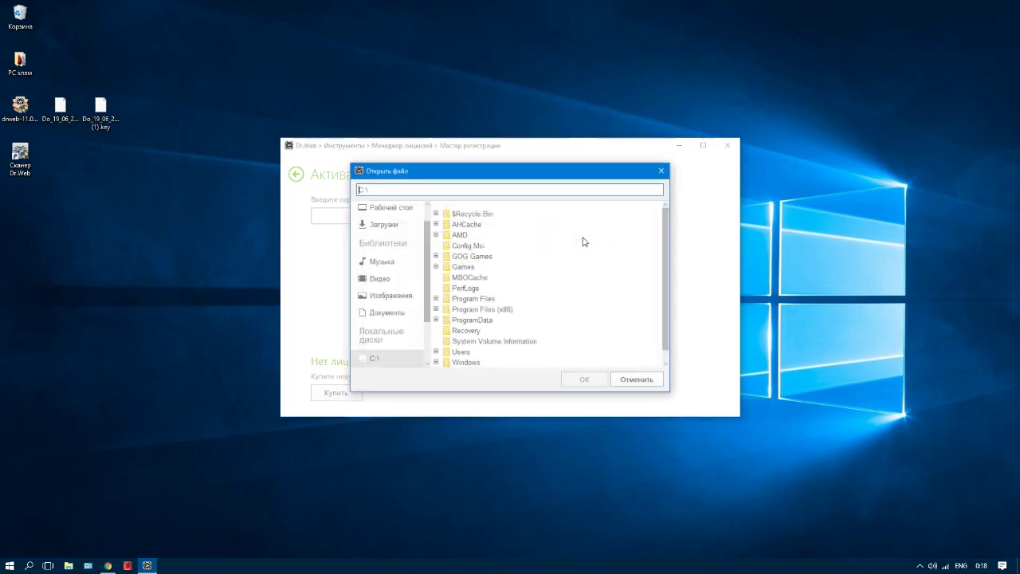
left_click(386, 225)
left_click(386, 208)
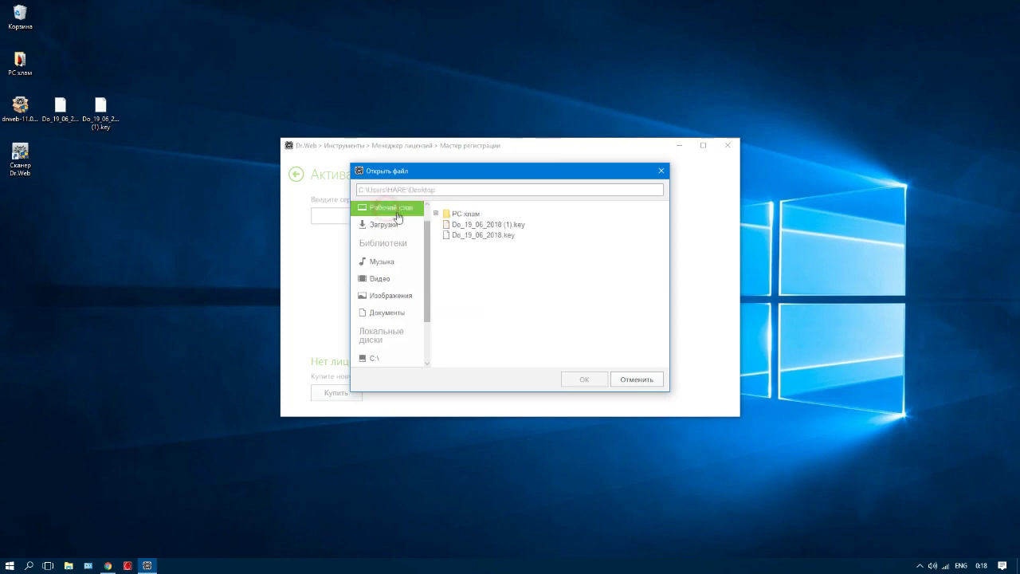
left_click(483, 225)
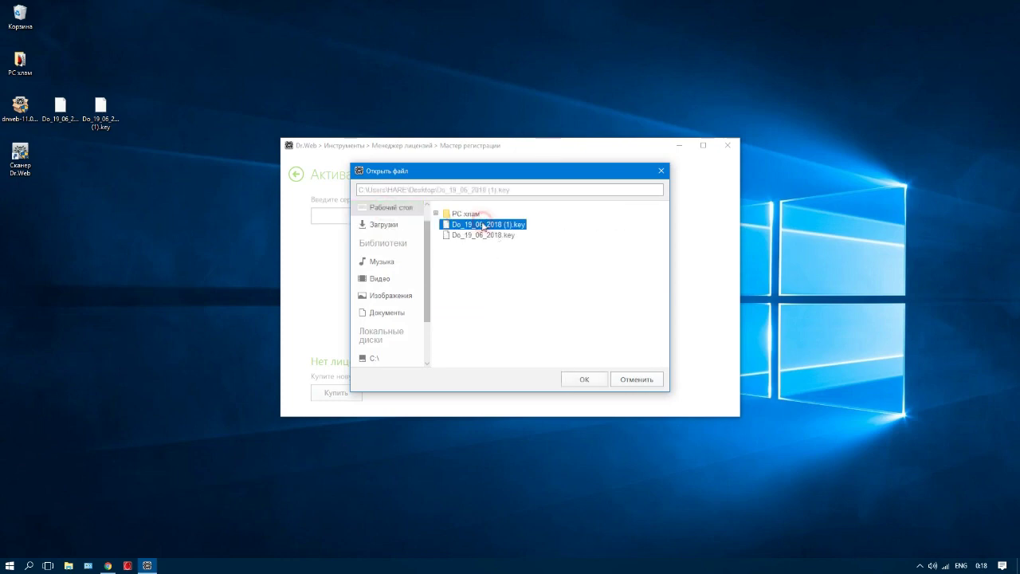
left_click(584, 380)
left_click(661, 171)
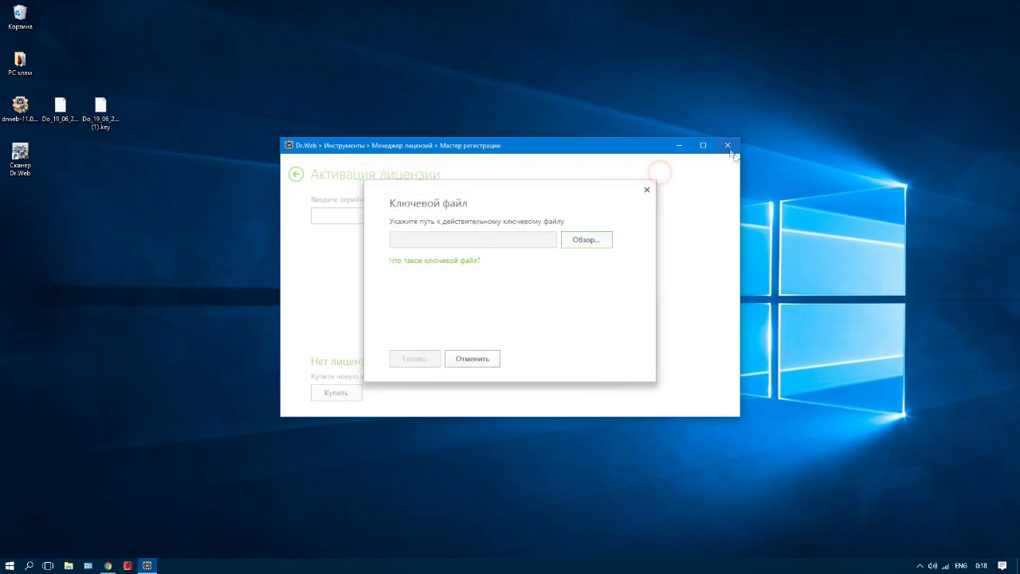
left_click(727, 145)
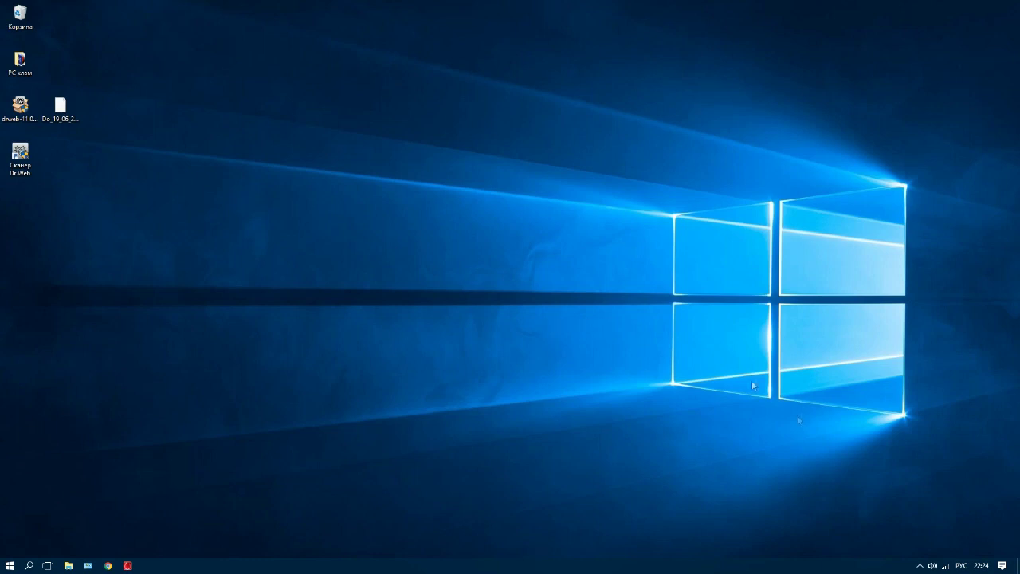
Open the Dr.Web tray agent and unlock administrative access
left_click(920, 566)
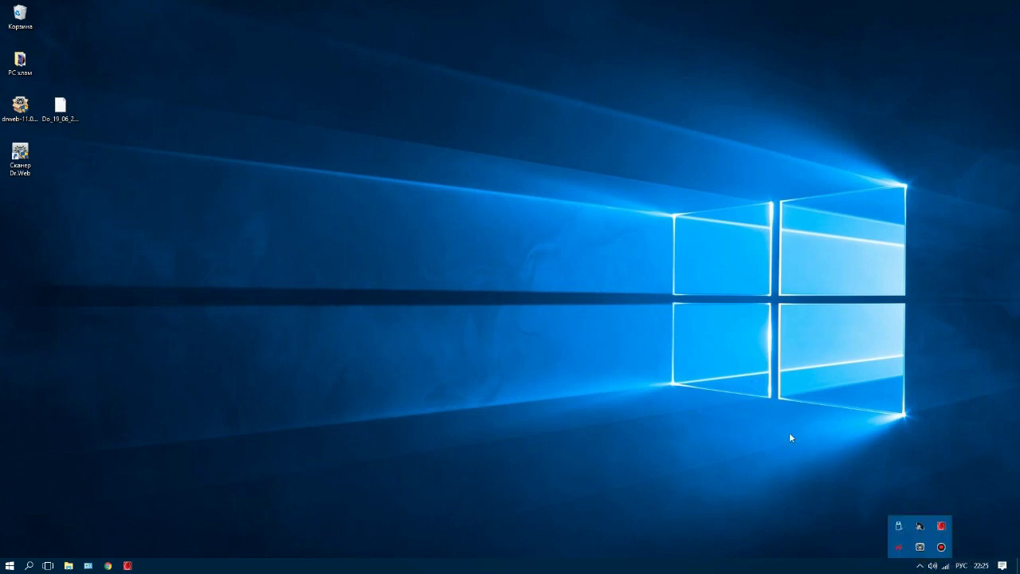
left_click(921, 548)
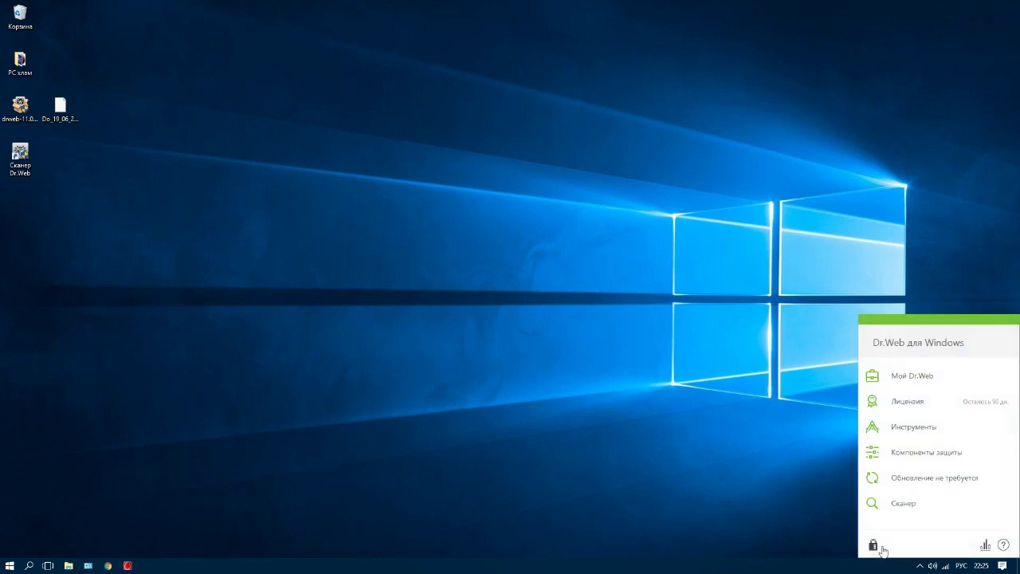
left_click(873, 547)
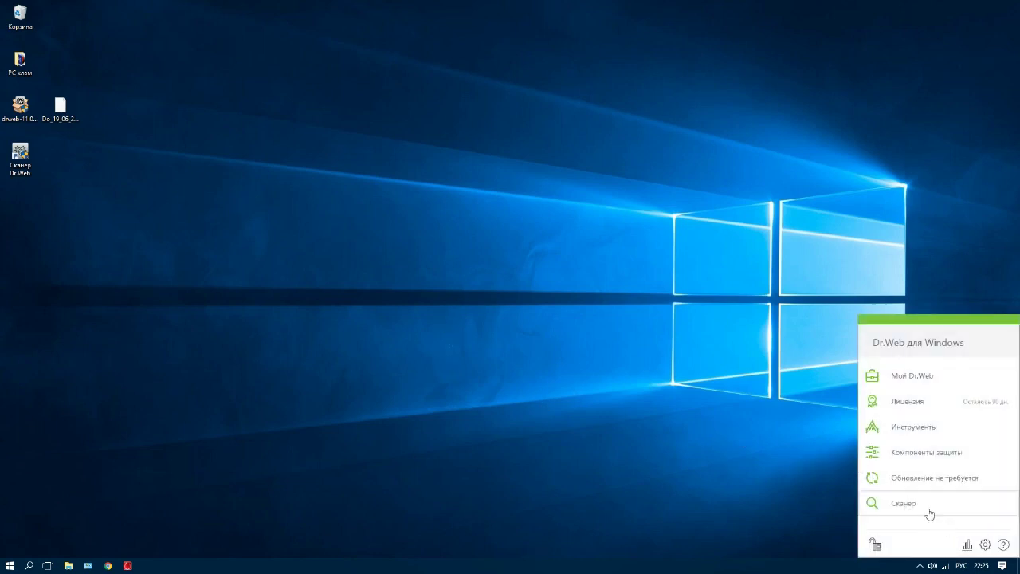
Turn off SpIDer Guard, SpIDer Gate, SpIDer Mail, "Родительский контроль", "Брандмауэр" and "Превентивная защита" in the protection components, and dismiss the agent
left_click(888, 452)
left_click(994, 376)
left_click(994, 401)
left_click(998, 427)
left_click(994, 452)
left_click(995, 477)
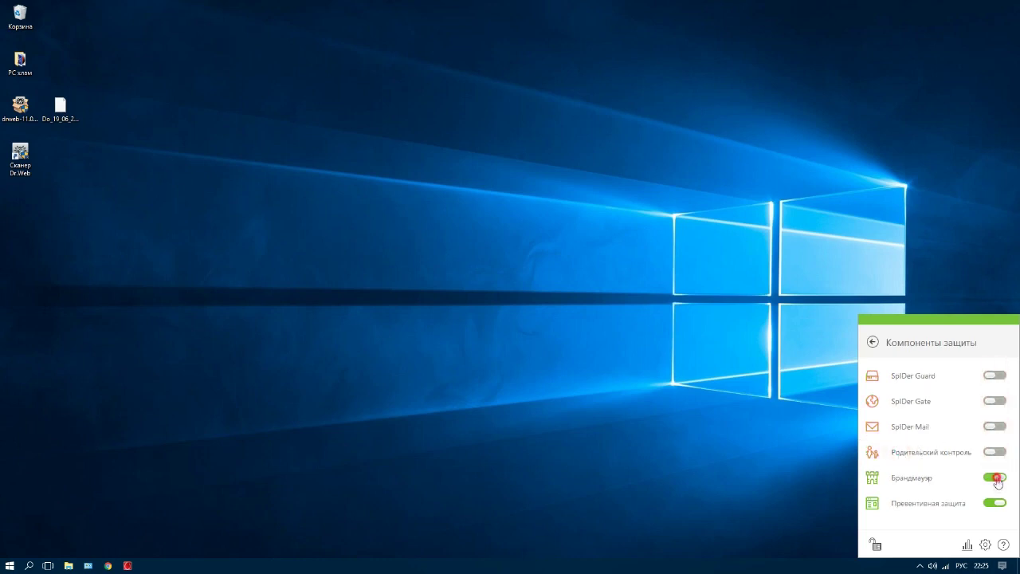
left_click(995, 503)
left_click(756, 502)
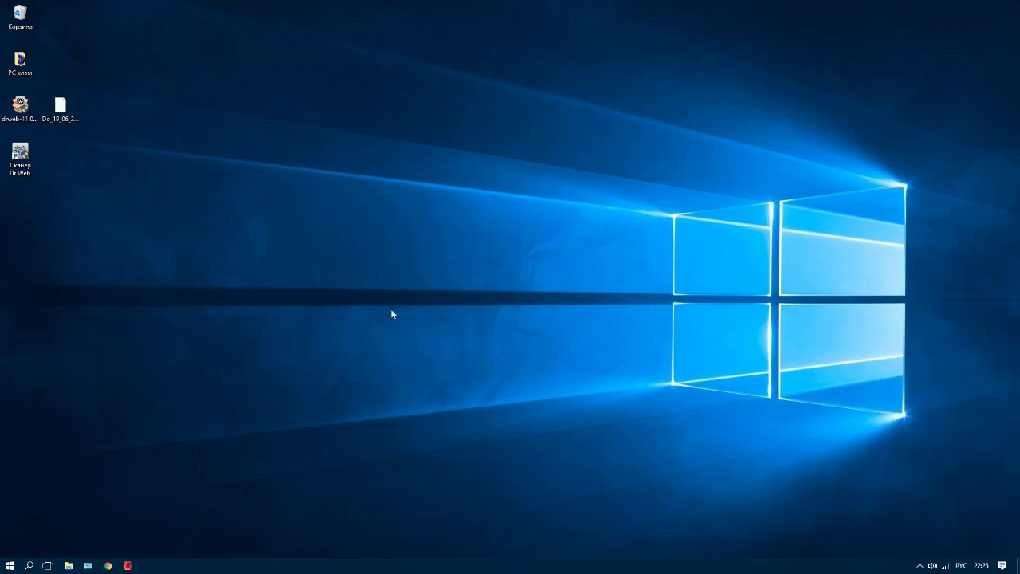